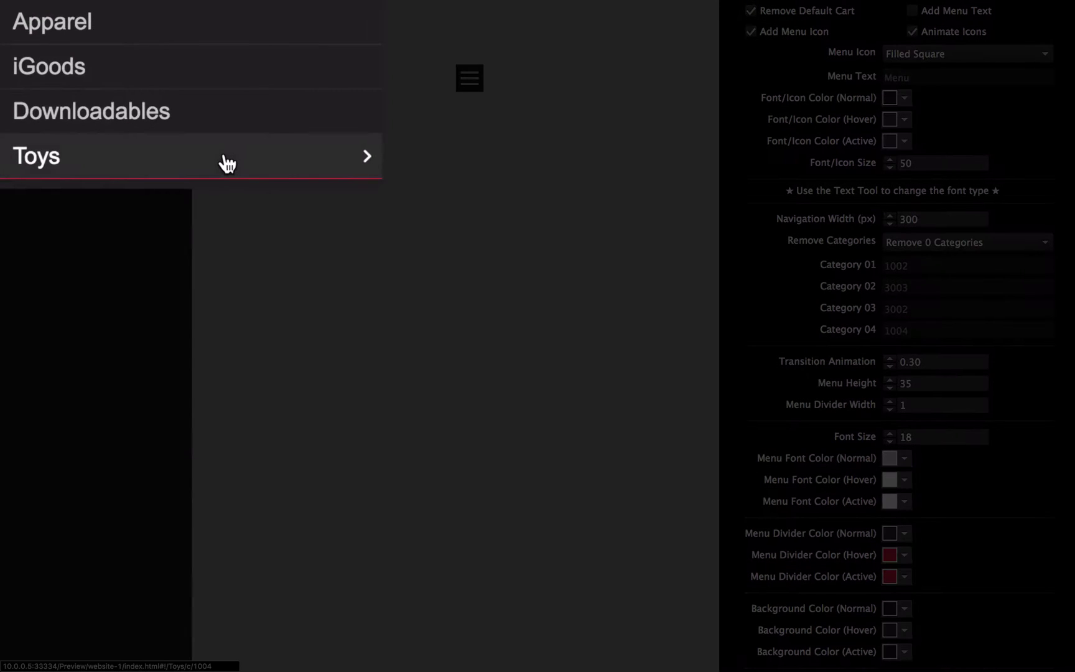
# Browse the Toys submenu in the Chrome preview, then go back and close the navigation menu.
pyautogui.click(227, 163)
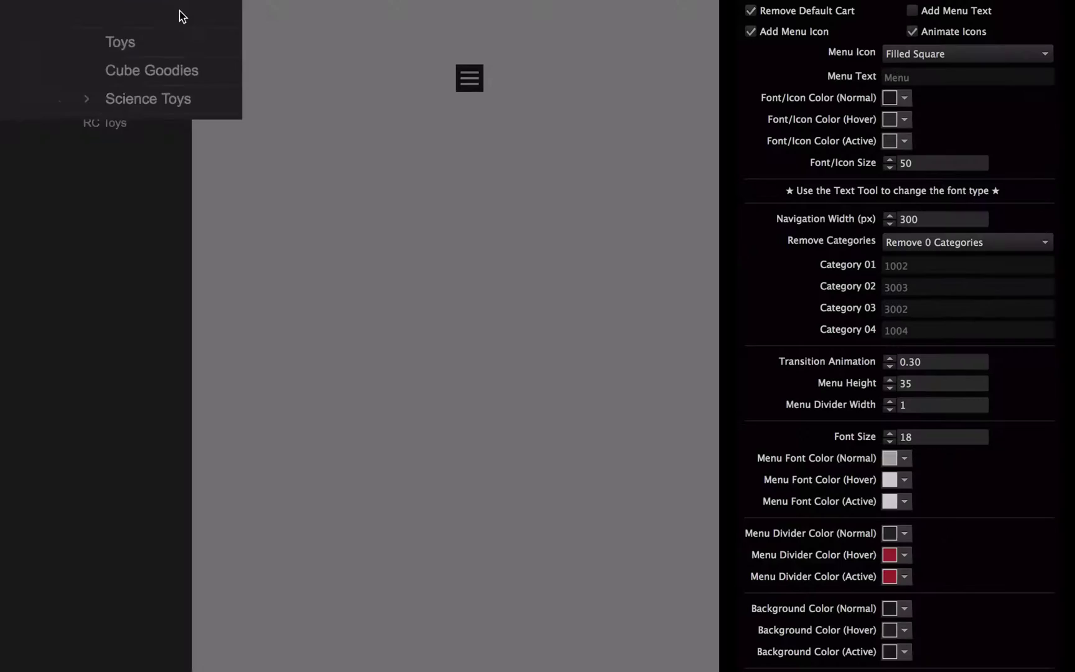
pyautogui.click(177, 14)
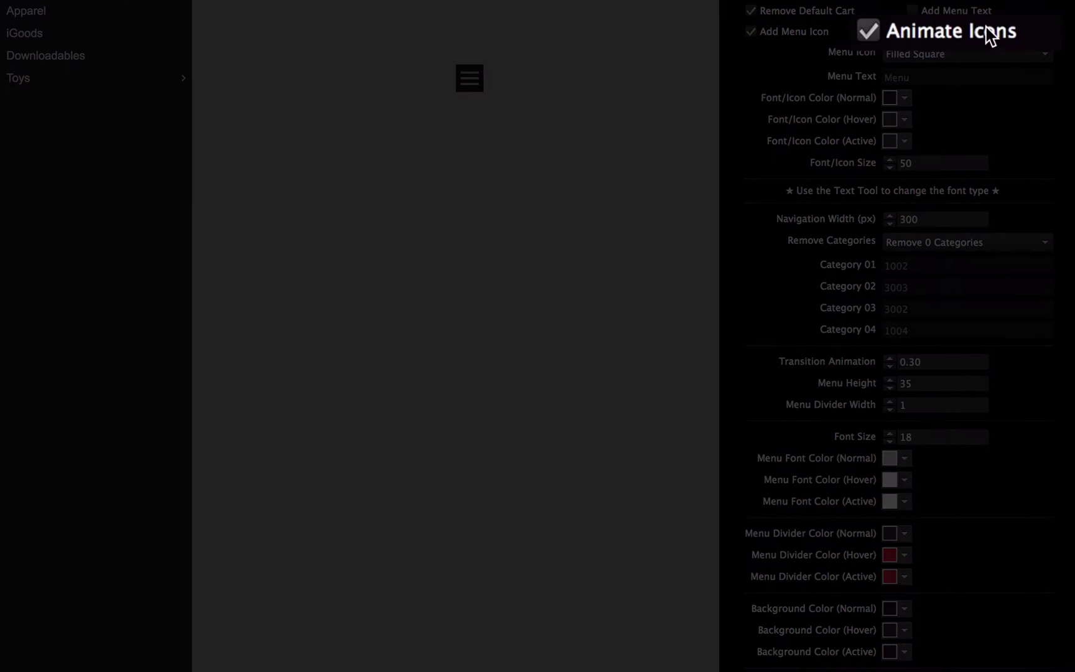
pyautogui.click(353, 129)
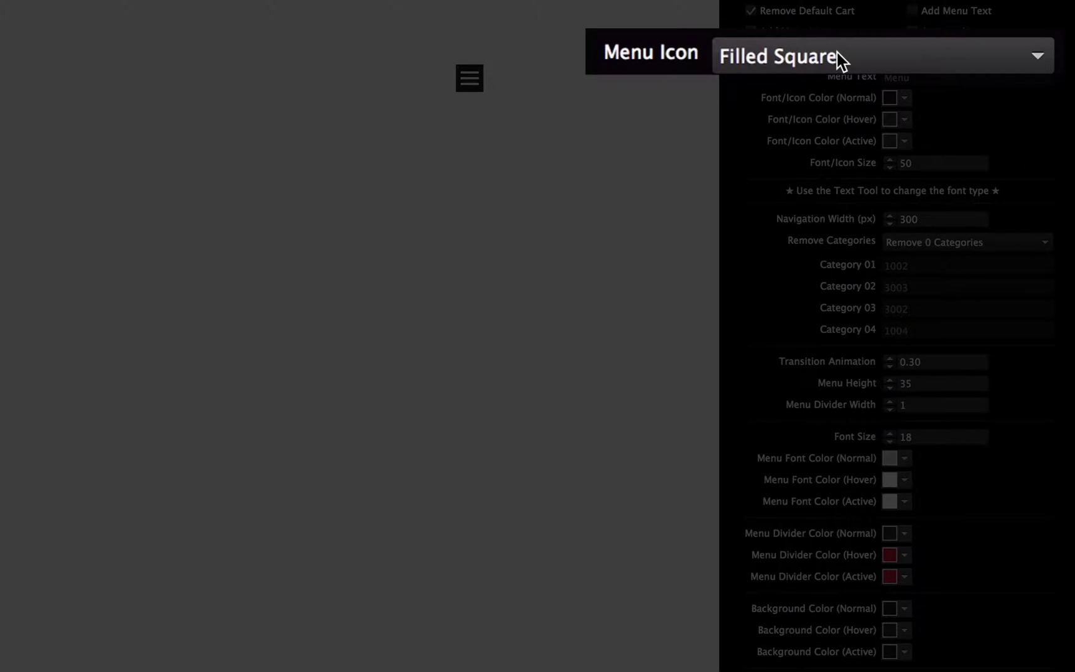
# In Muse, review the Overlay Navigation widget's menu icon styles and keep Filled Square.
pyautogui.press('super+Tab')
pyautogui.press('super+Tab')
pyautogui.press('super+Tab')
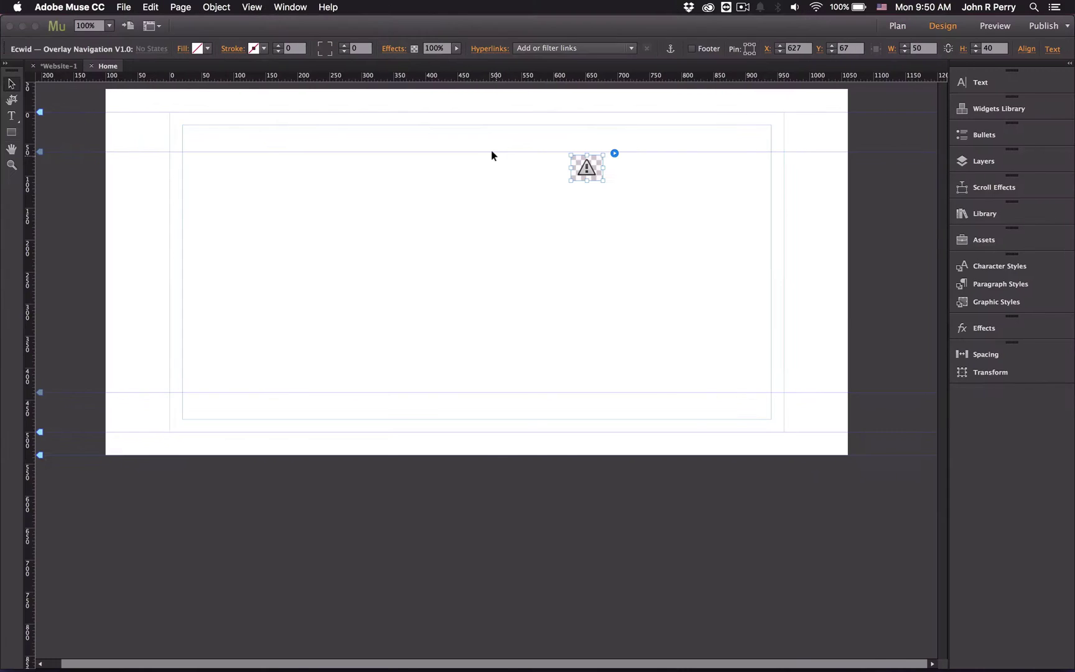
pyautogui.click(614, 153)
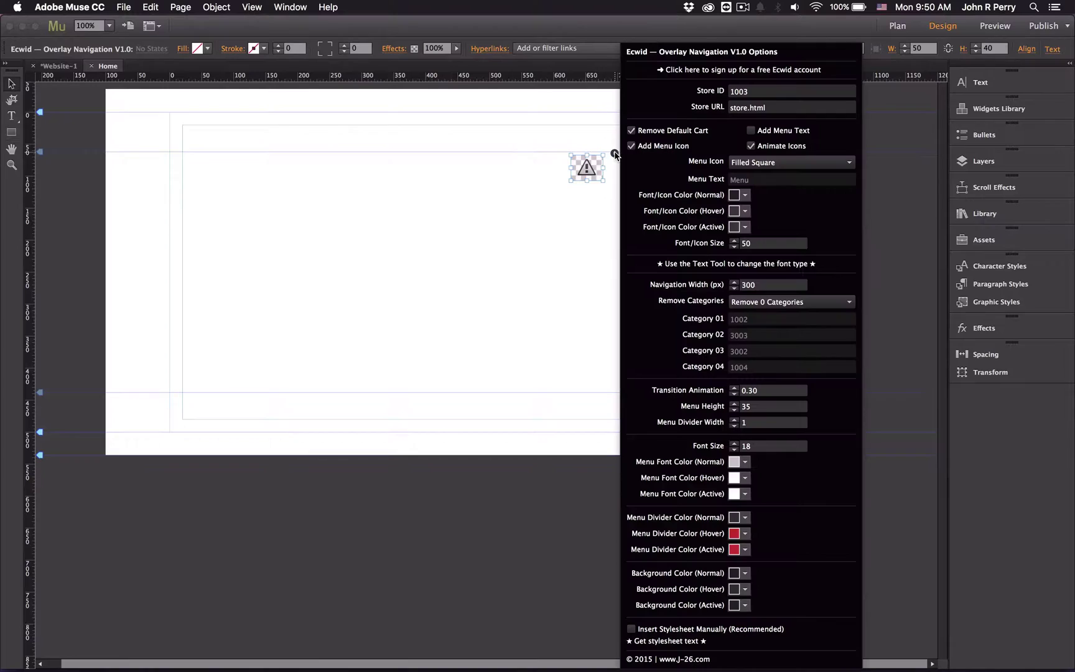
pyautogui.click(824, 164)
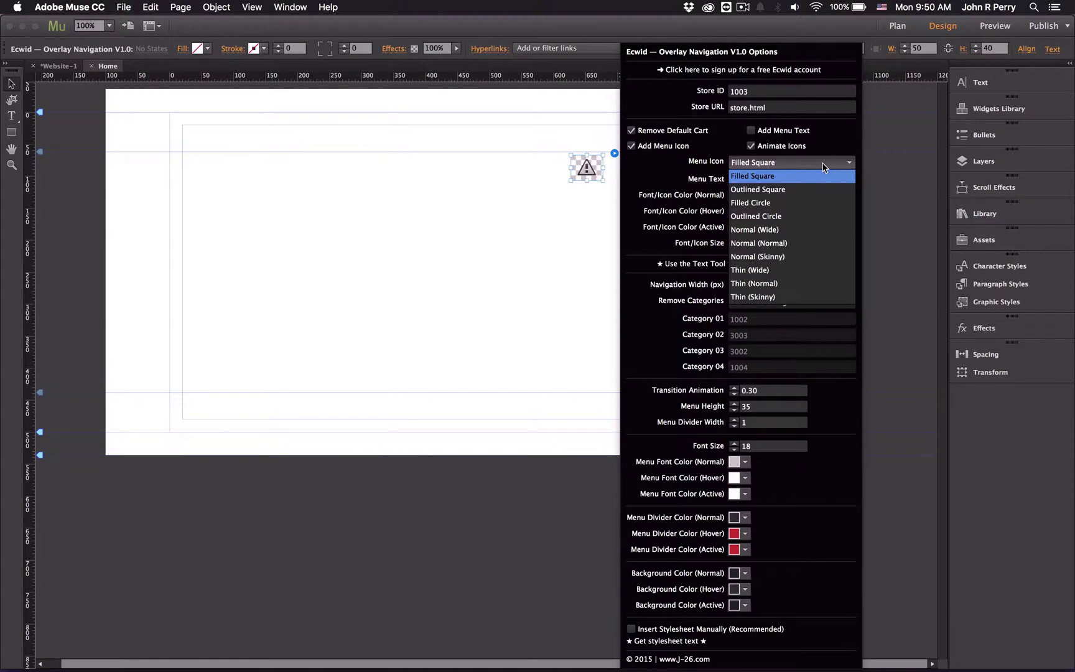
pyautogui.click(823, 167)
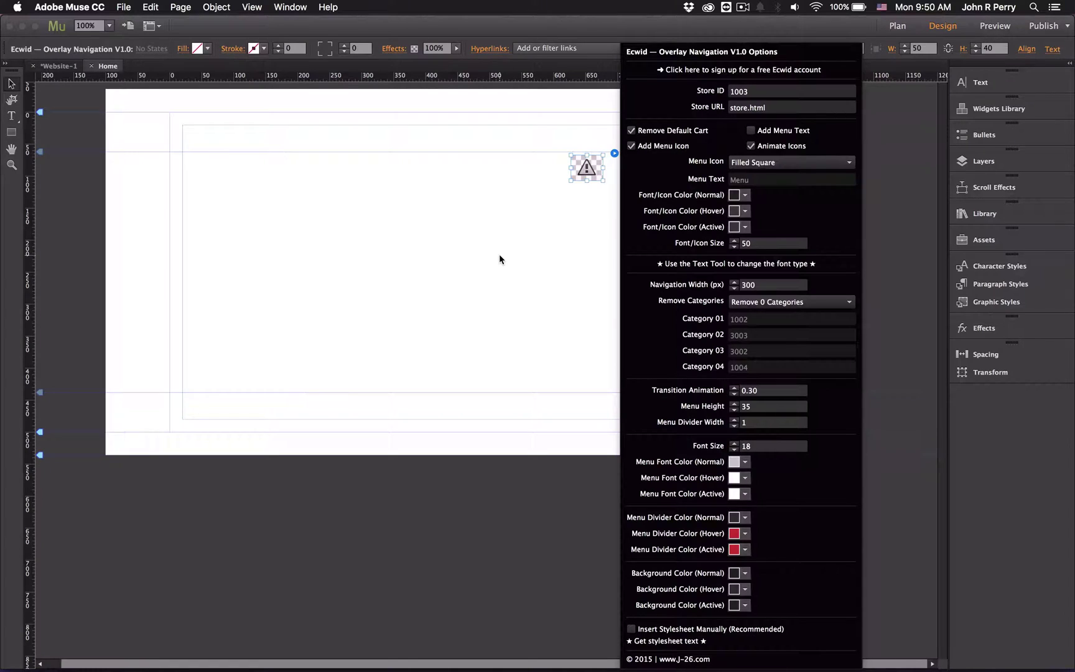
pyautogui.click(808, 163)
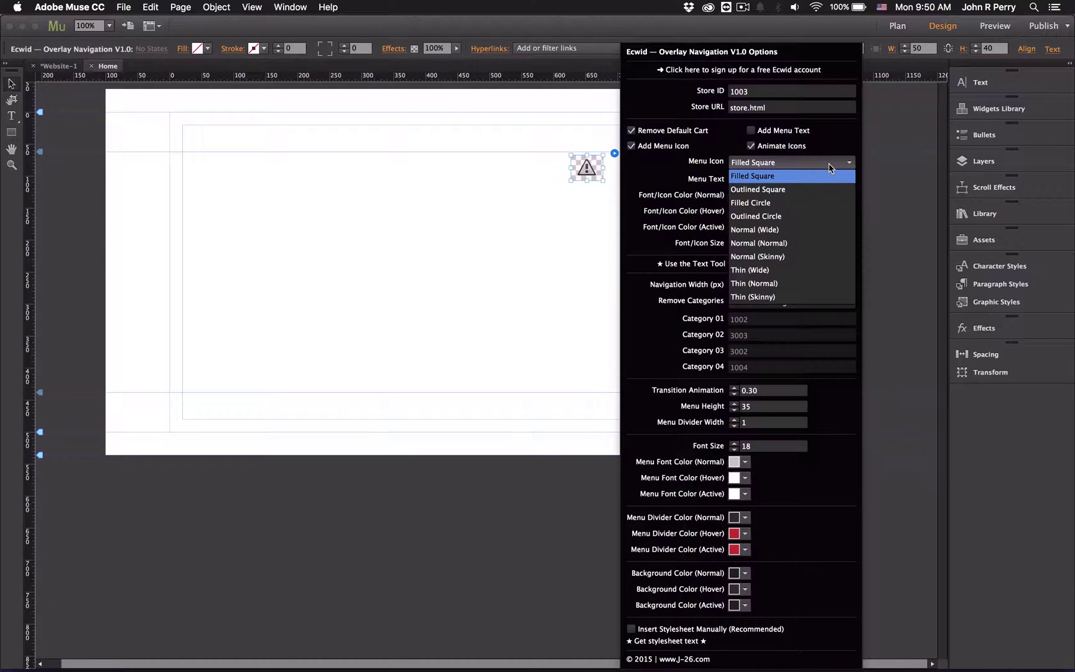
pyautogui.click(444, 269)
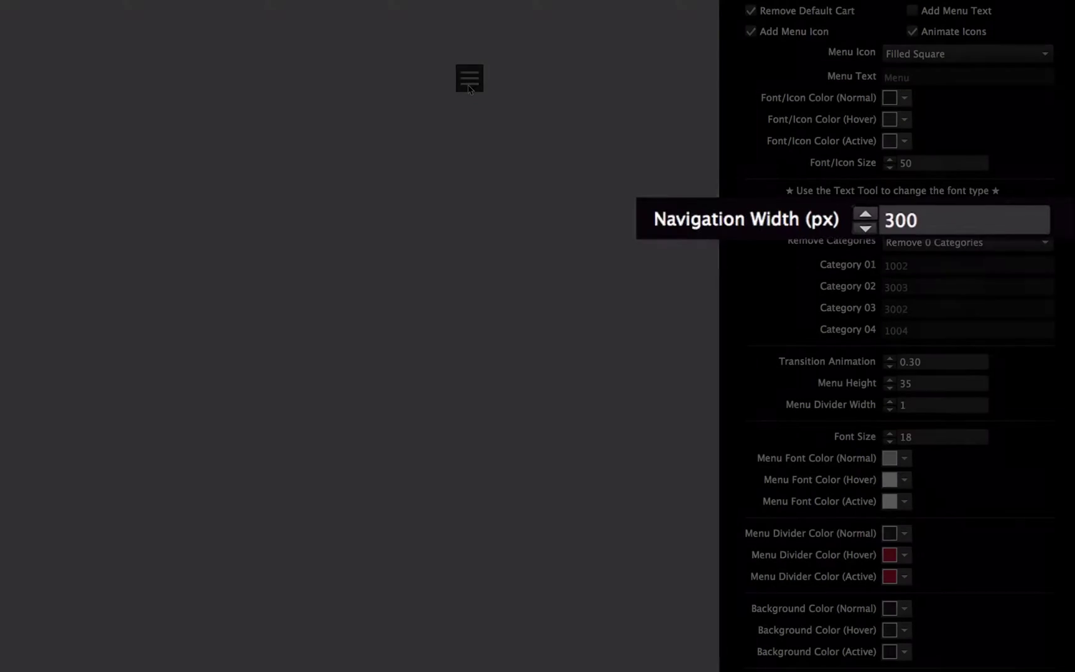
# Open the preview's hamburger menu to check the 300 px navigation panel.
pyautogui.click(465, 93)
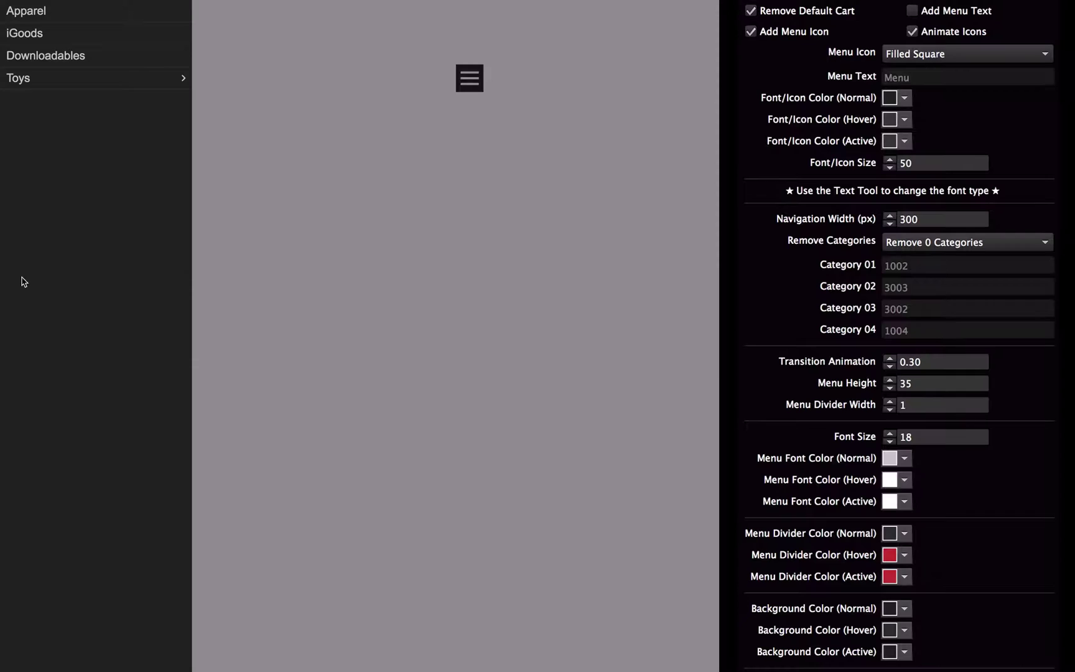
# Close and reopen the navigation menu, then go to the Downloadables category page.
pyautogui.click(381, 283)
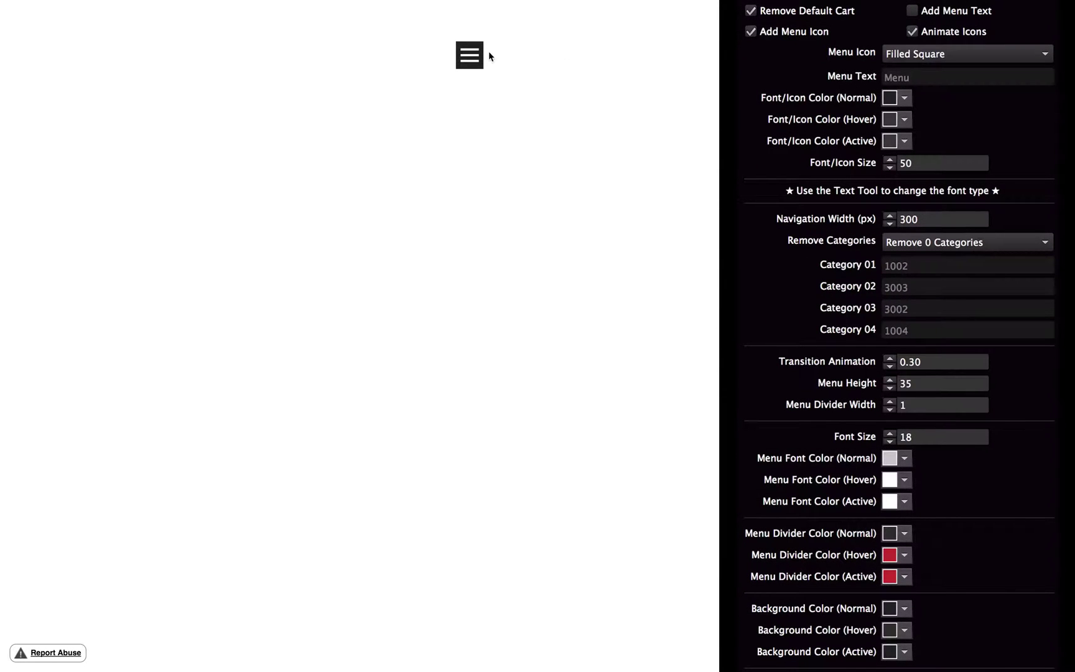
pyautogui.click(473, 57)
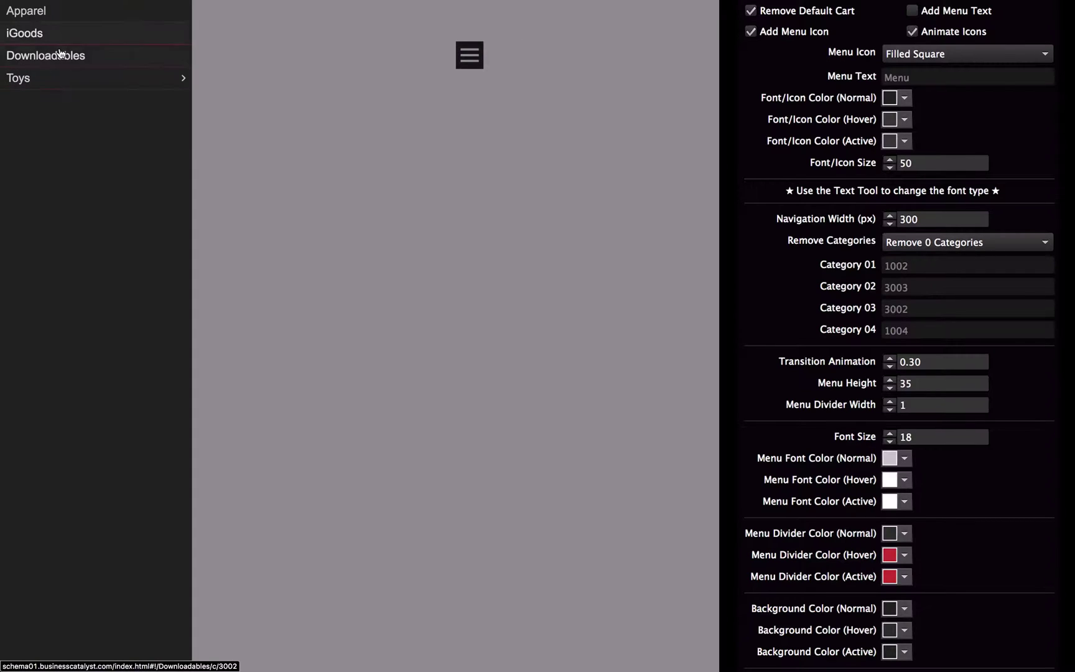
pyautogui.click(60, 55)
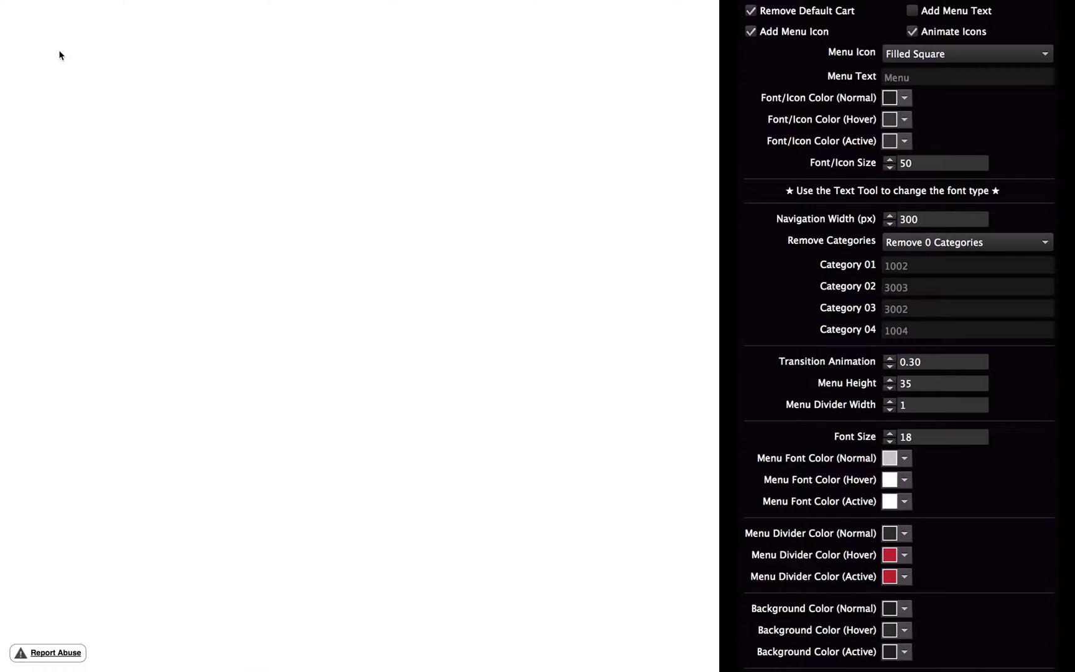
# Select the category ID 3002 in the address bar and switch back to Muse.
pyautogui.moveTo(431, 5)
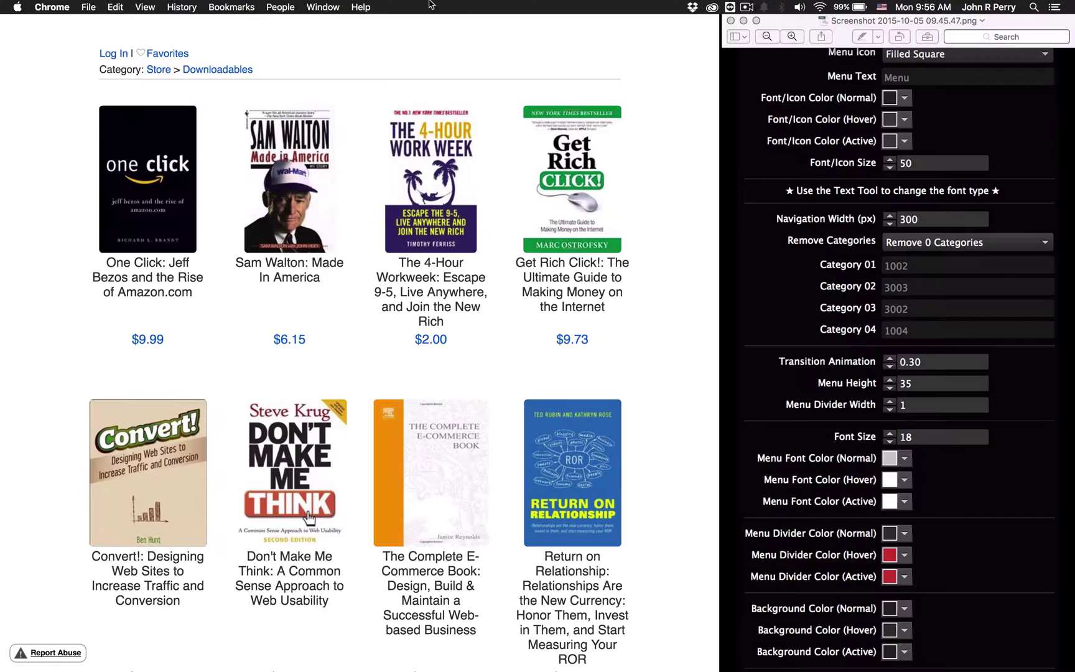
pyautogui.click(381, 48)
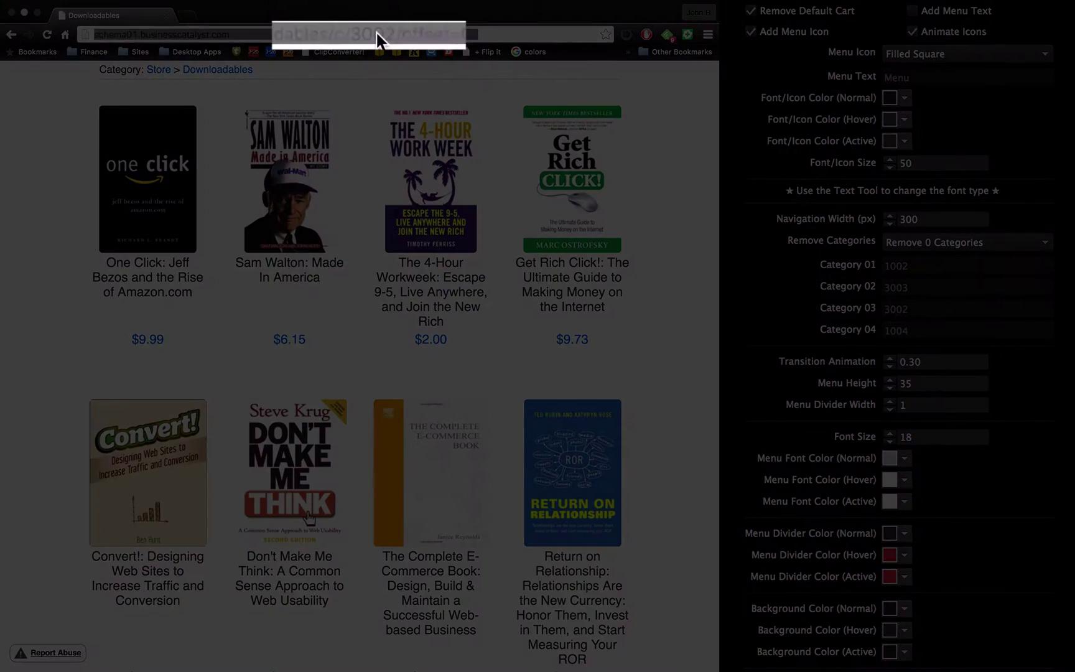
pyautogui.doubleClick(377, 39)
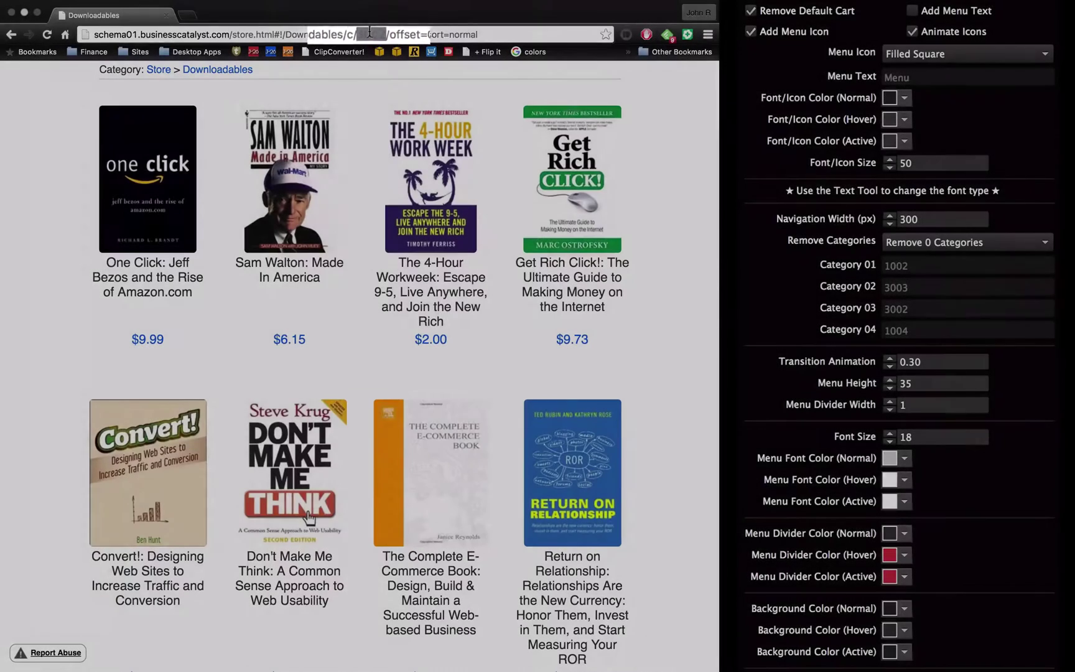
pyautogui.press('super+Tab')
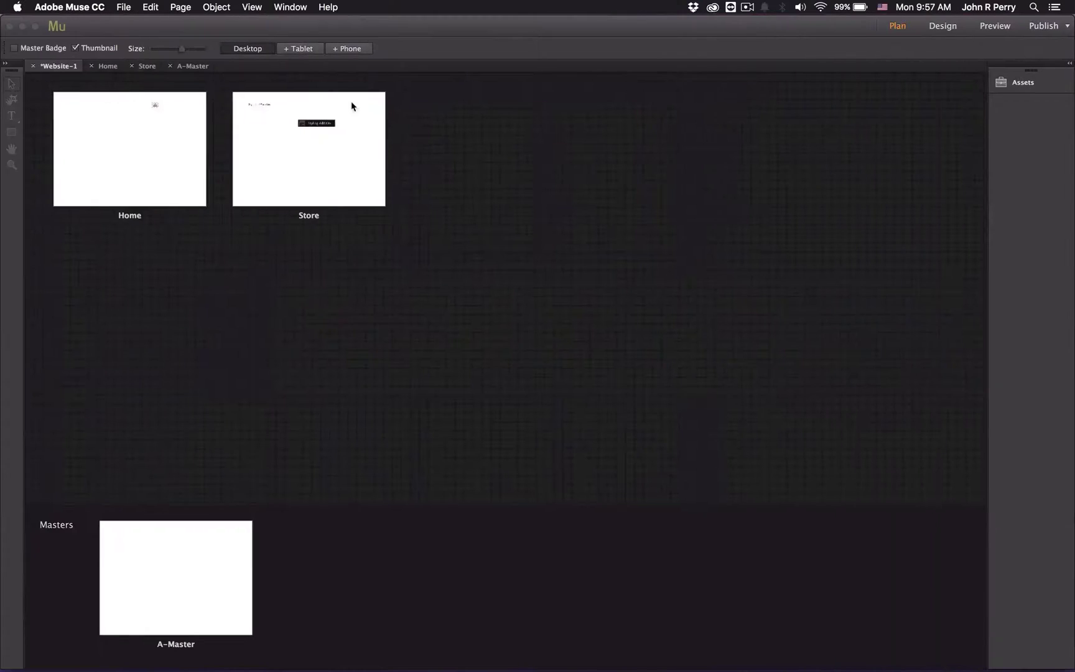
# On the Home page, set the widget to Remove 1 Category and change Category 01 to 3002.
pyautogui.doubleClick(94, 137)
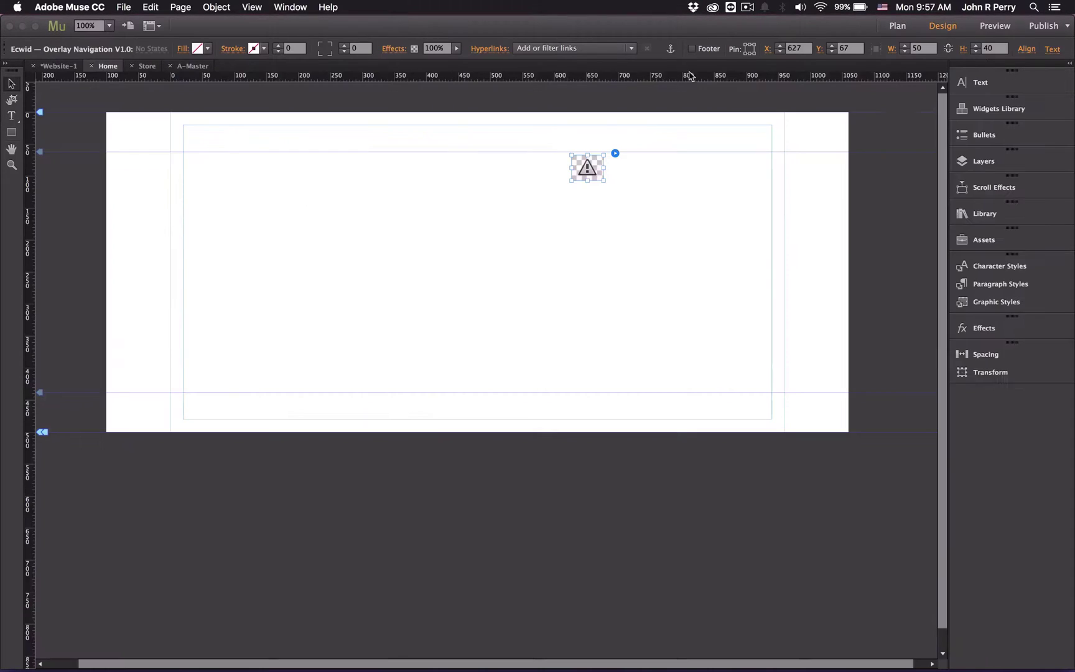
pyautogui.click(615, 153)
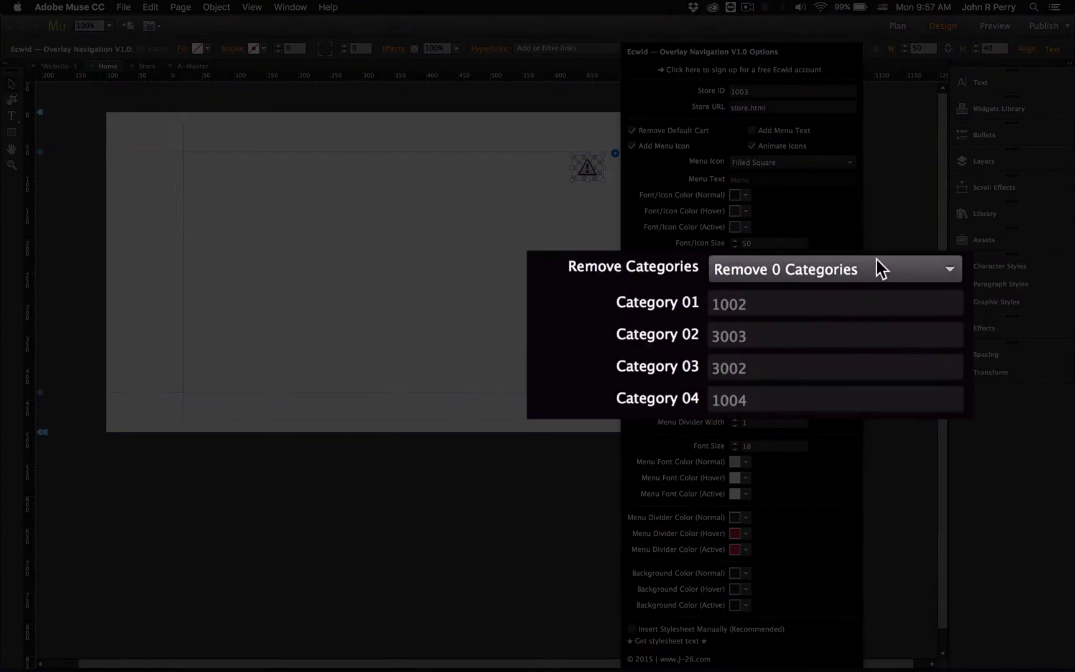
pyautogui.click(816, 260)
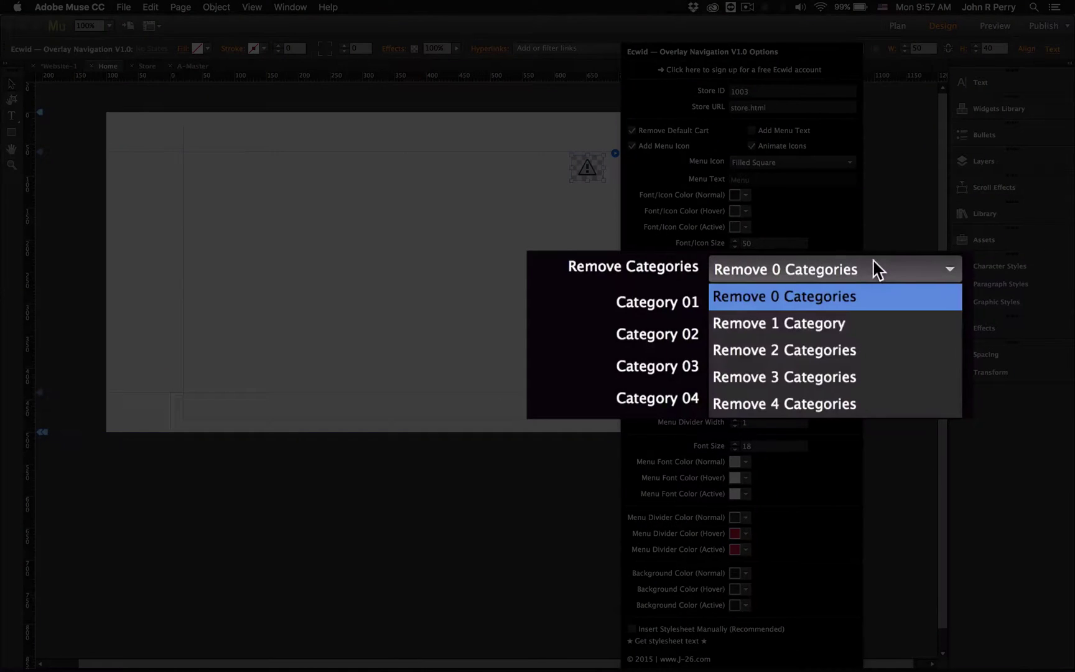
pyautogui.click(836, 334)
pyautogui.click(884, 304)
pyautogui.press('super+a')
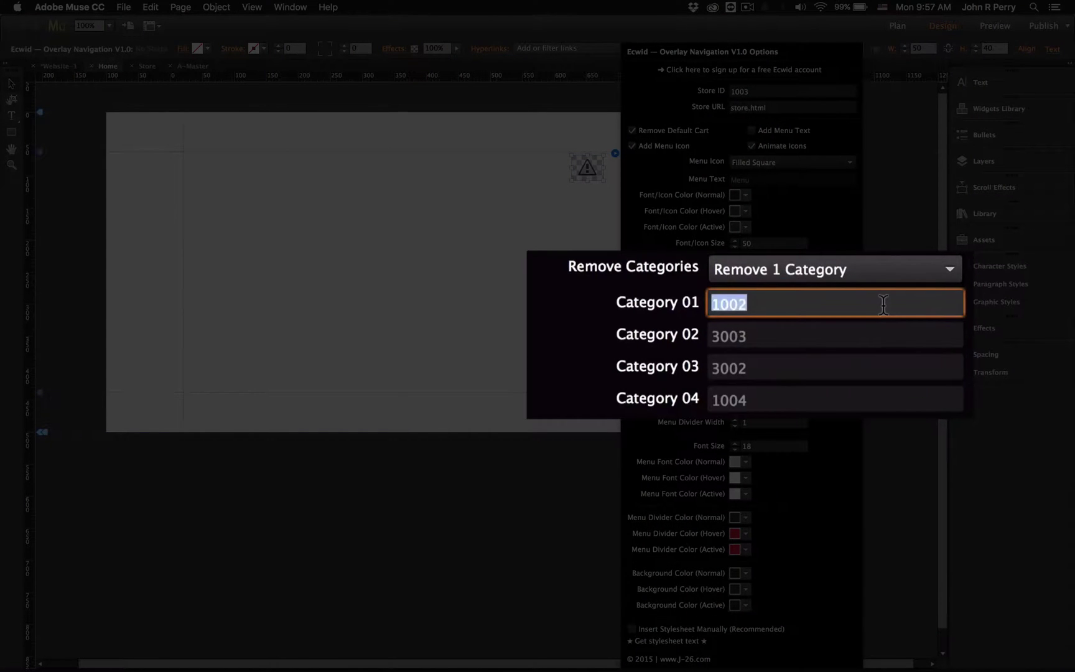
pyautogui.write('3002')
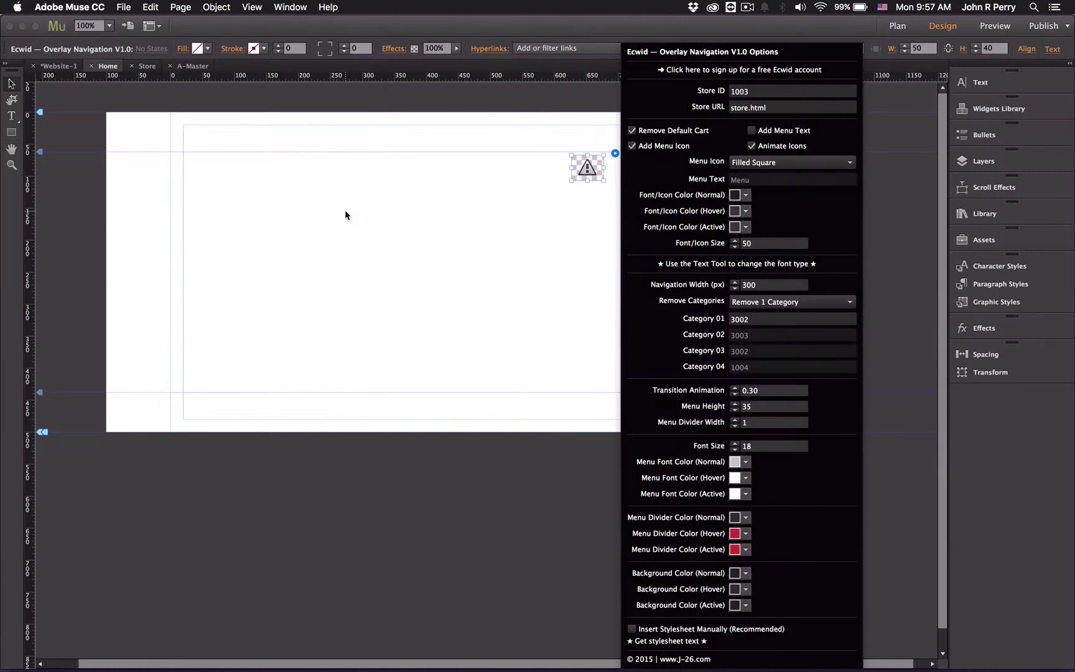
pyautogui.click(346, 212)
pyautogui.click(345, 212)
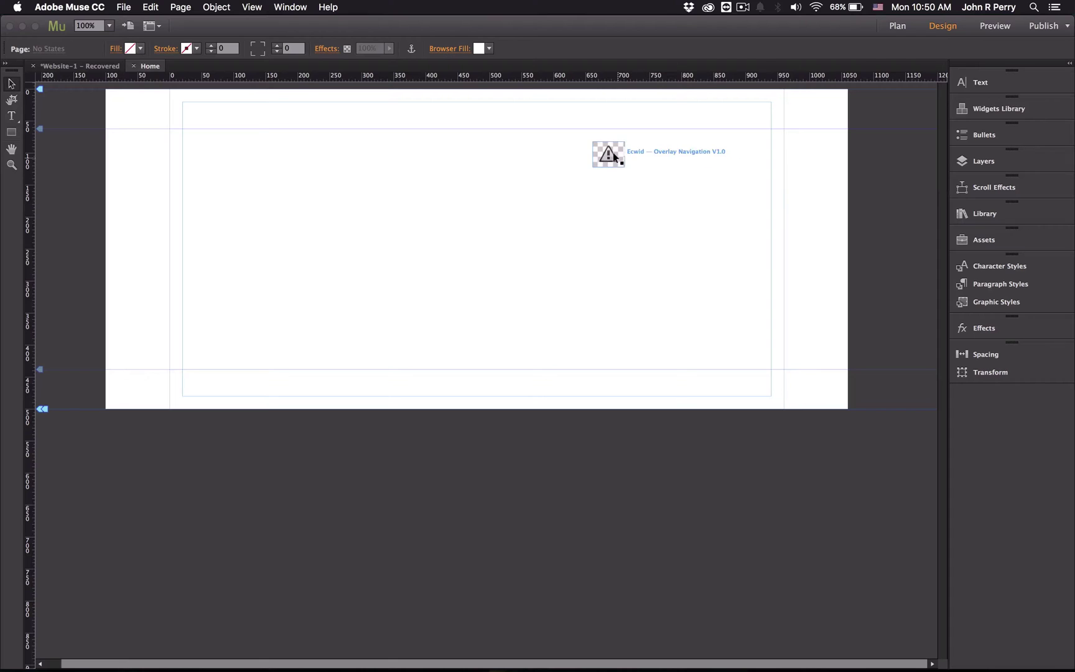
# Enter open-sans as the widget's Font Type and keep Sans-Serif as the Font Family.
pyautogui.click(608, 153)
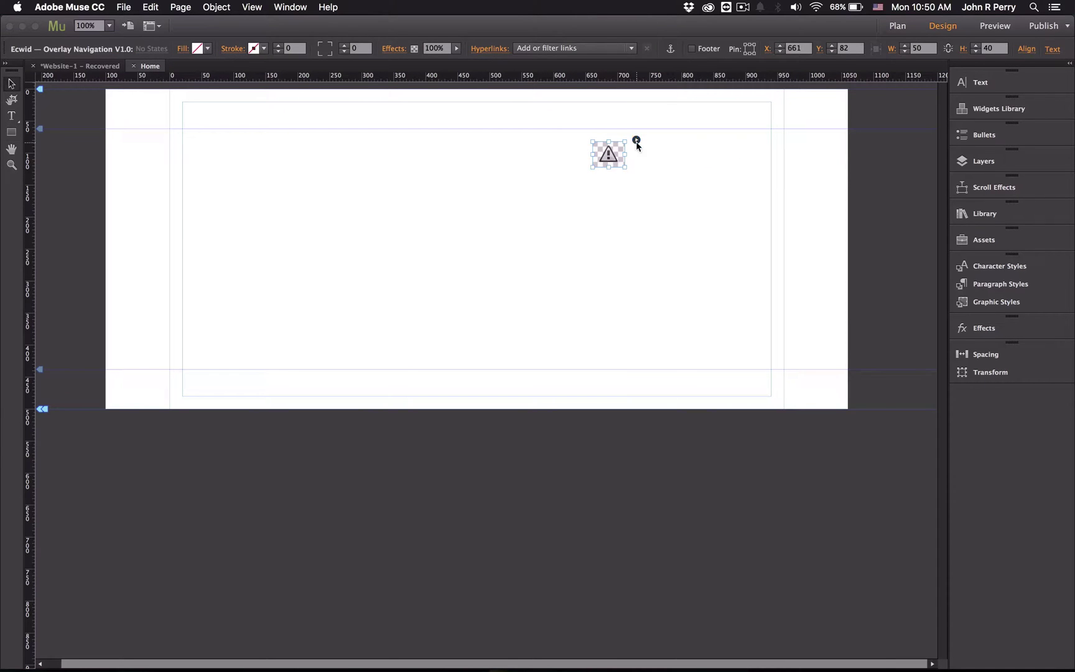
pyautogui.click(636, 140)
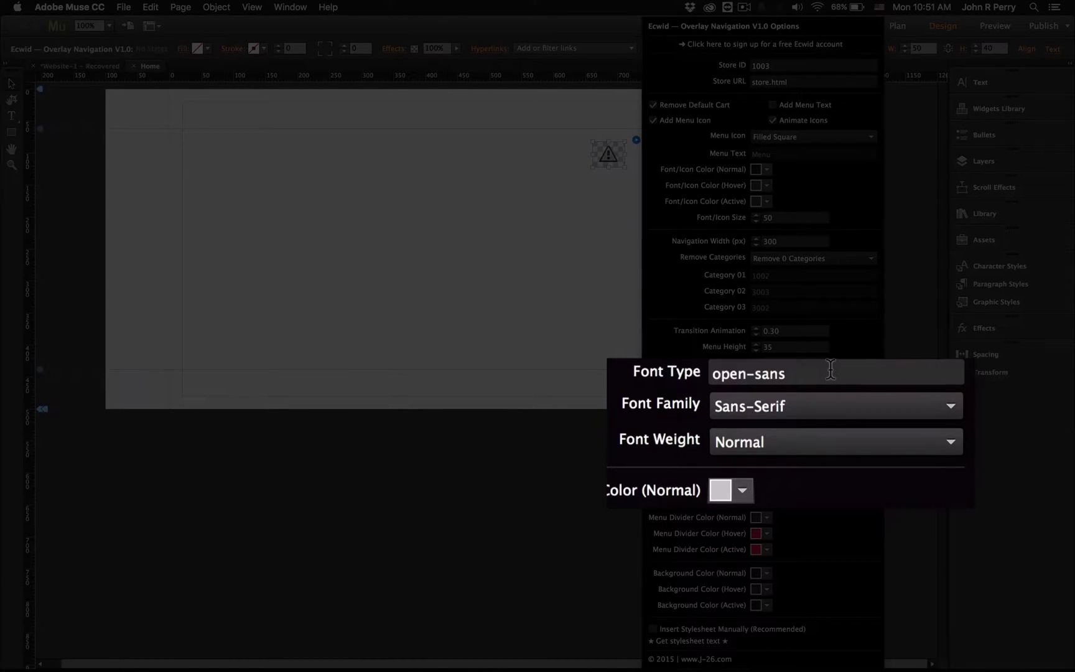
pyautogui.click(861, 374)
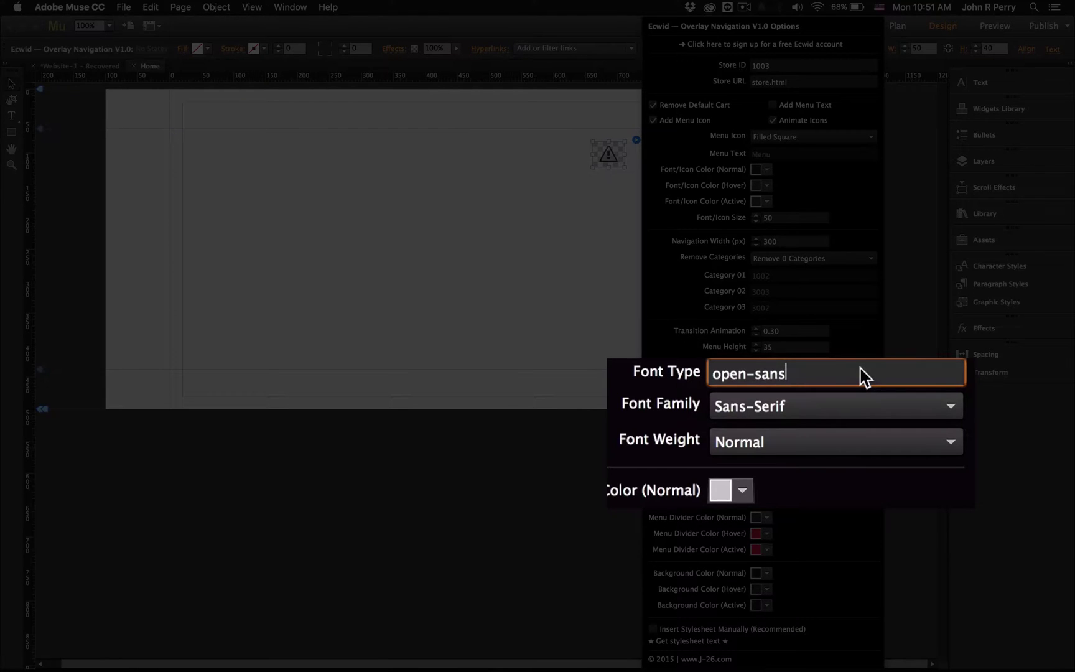
pyautogui.press('super+a')
pyautogui.write('Open Sans')
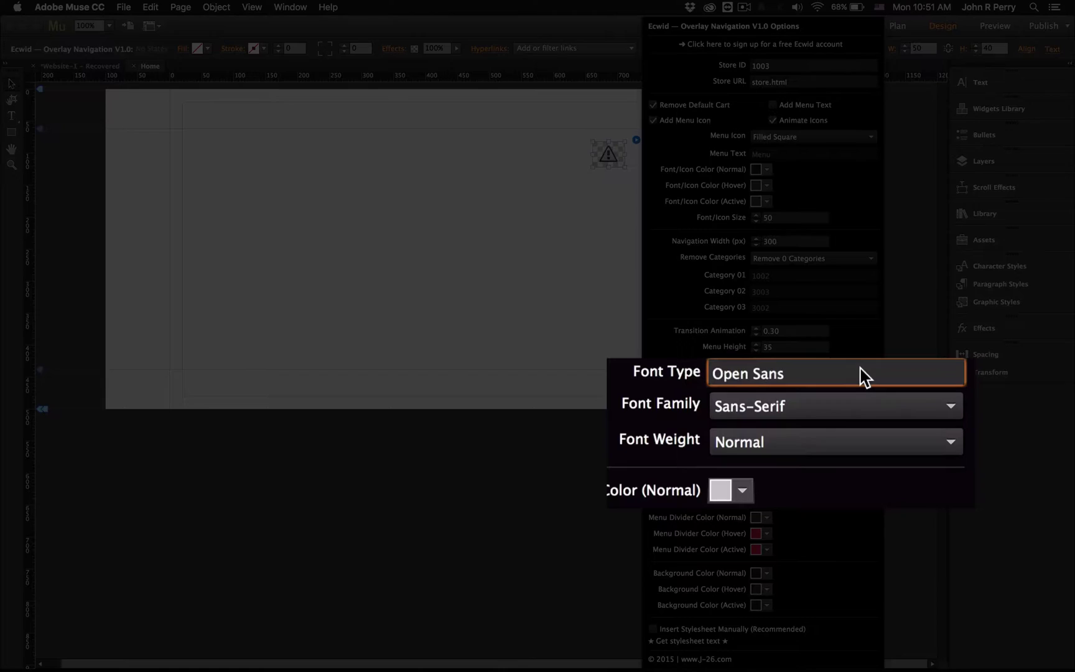
pyautogui.press('super+a')
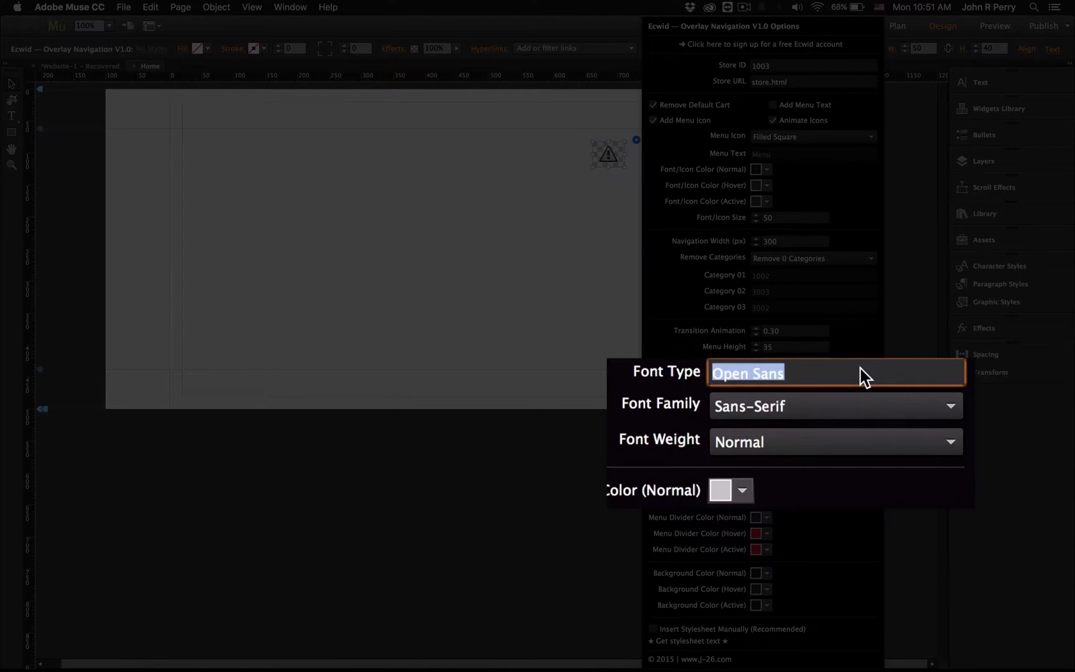
pyautogui.write('open-sans')
pyautogui.press('Return')
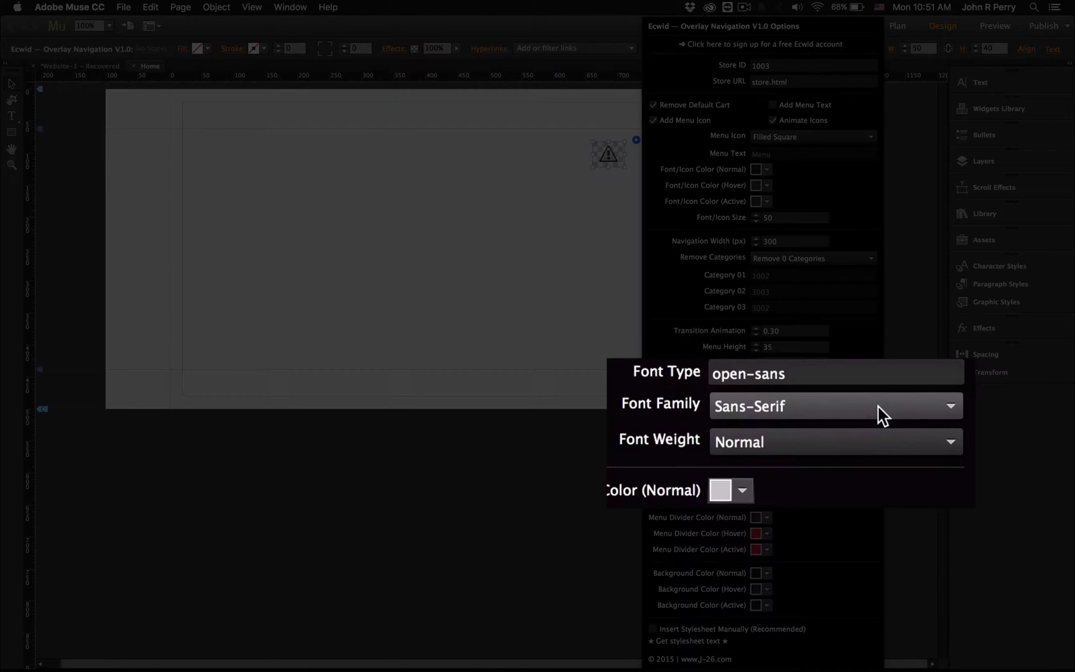
pyautogui.click(877, 406)
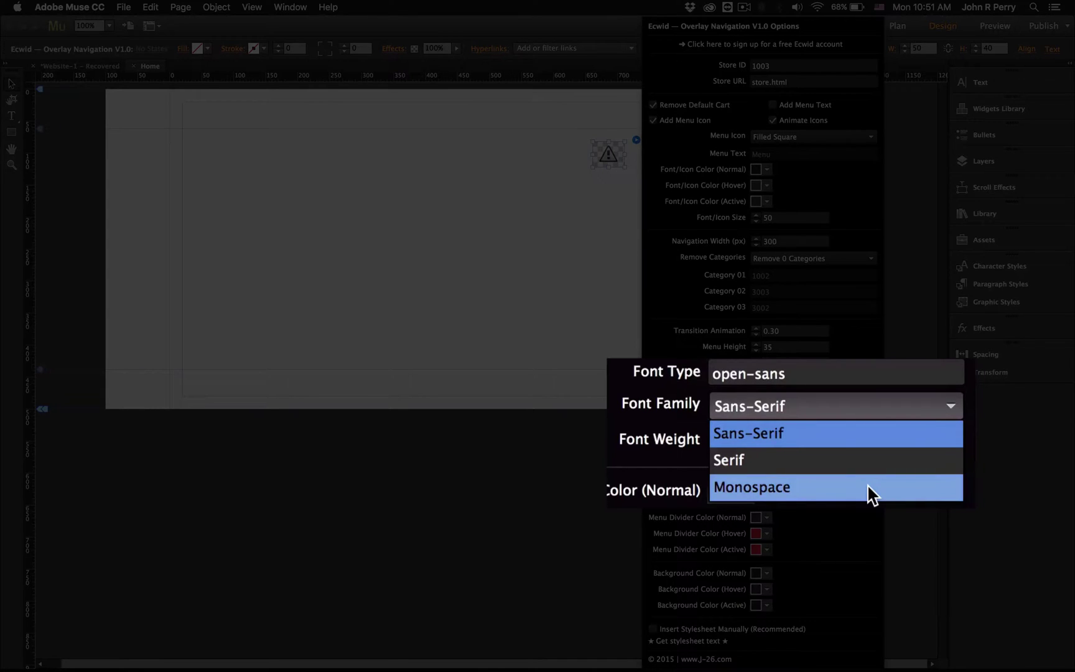
pyautogui.click(871, 371)
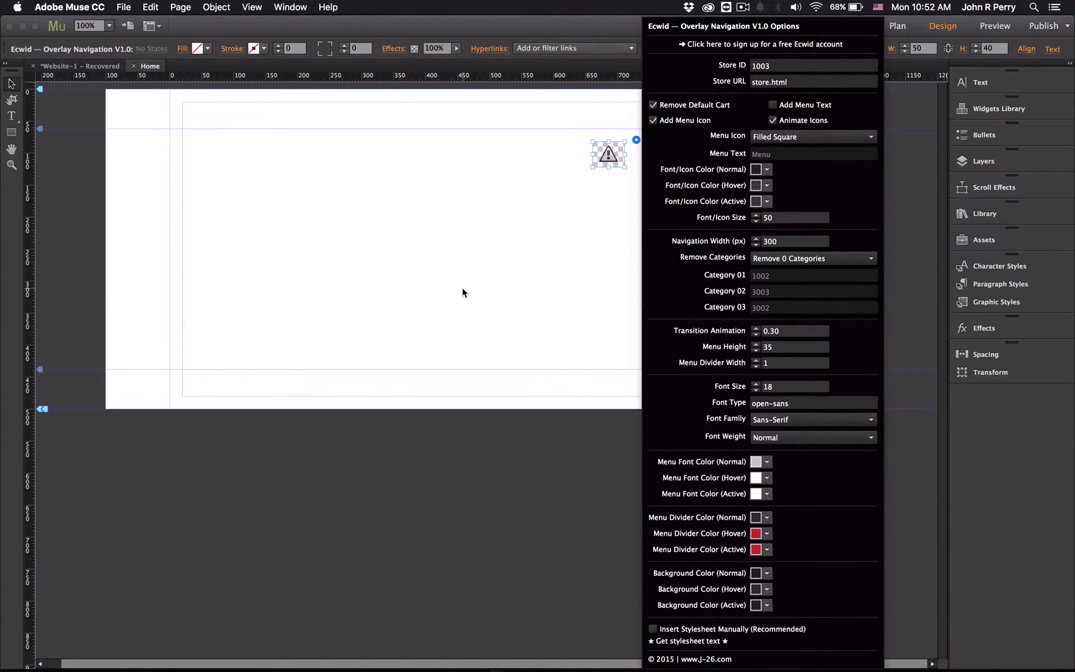
# Change the navigation widget's text font to Prestige Elite Std.
pyautogui.click(463, 288)
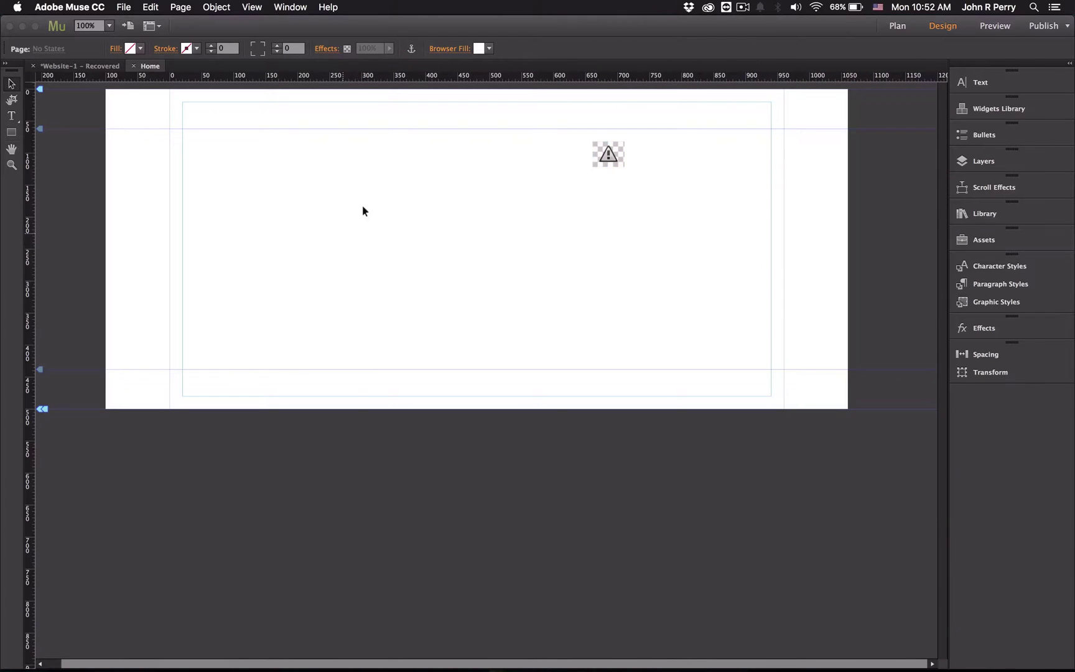
pyautogui.click(609, 153)
pyautogui.click(229, 48)
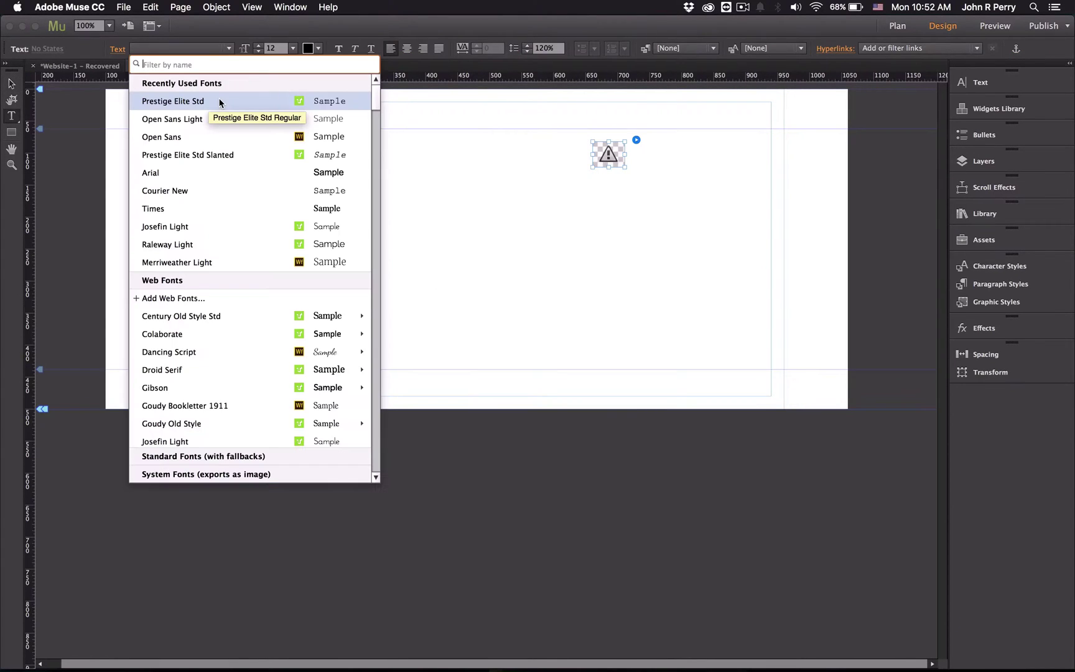
pyautogui.click(219, 102)
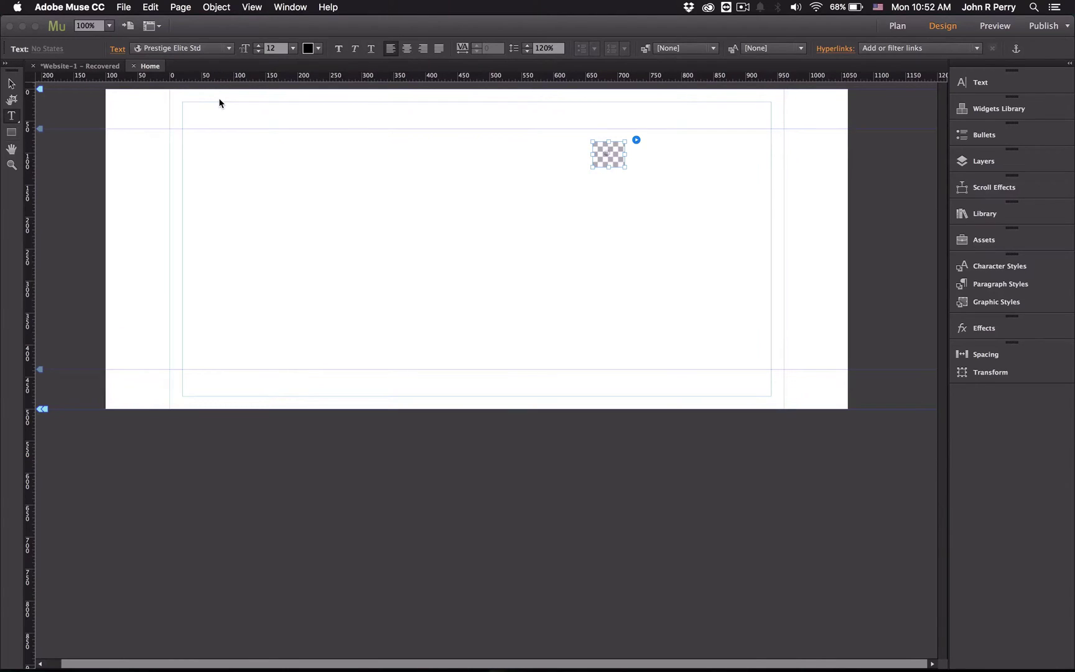
# Set the widget's Font Type to prestige-elite-std and Font Family to Monospace.
pyautogui.click(636, 137)
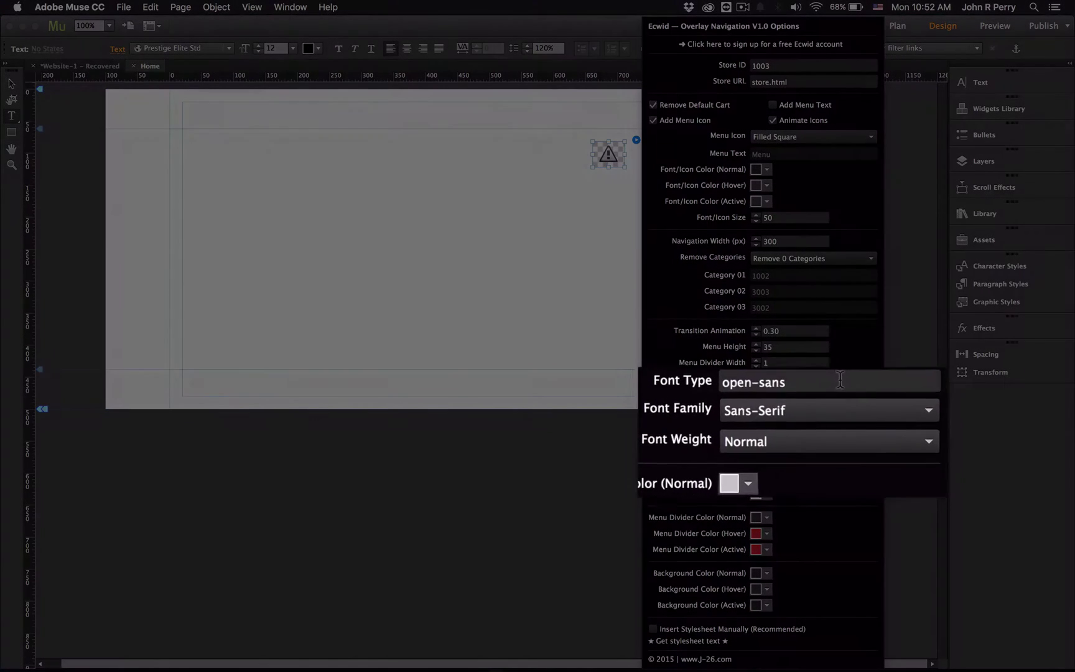
pyautogui.click(840, 381)
pyautogui.write('pr')
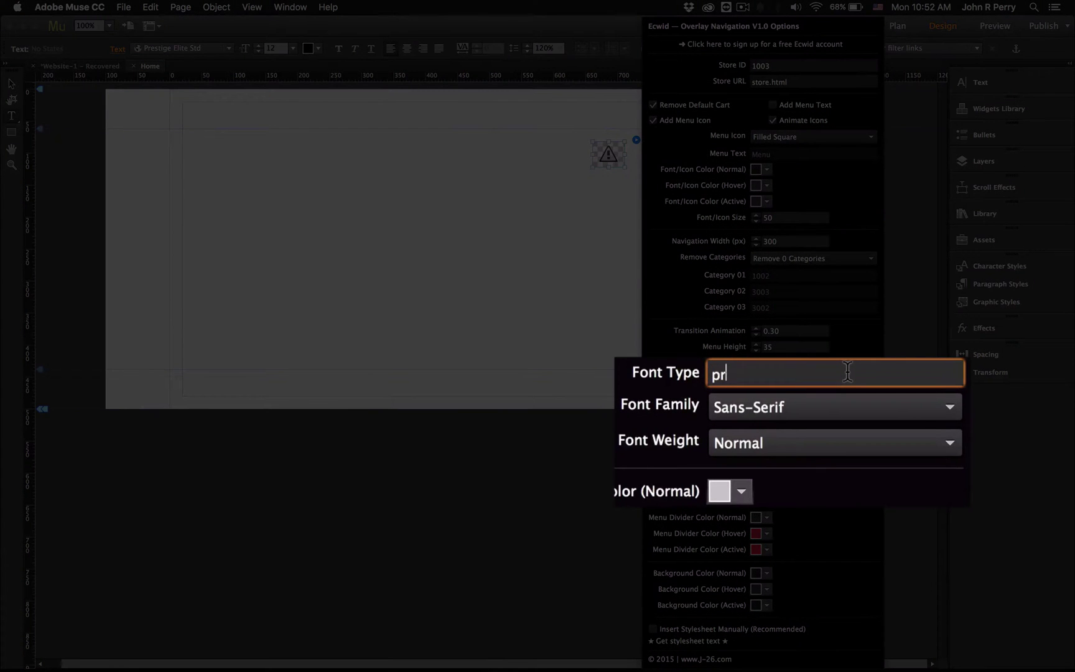
pyautogui.write('estige-elite-std')
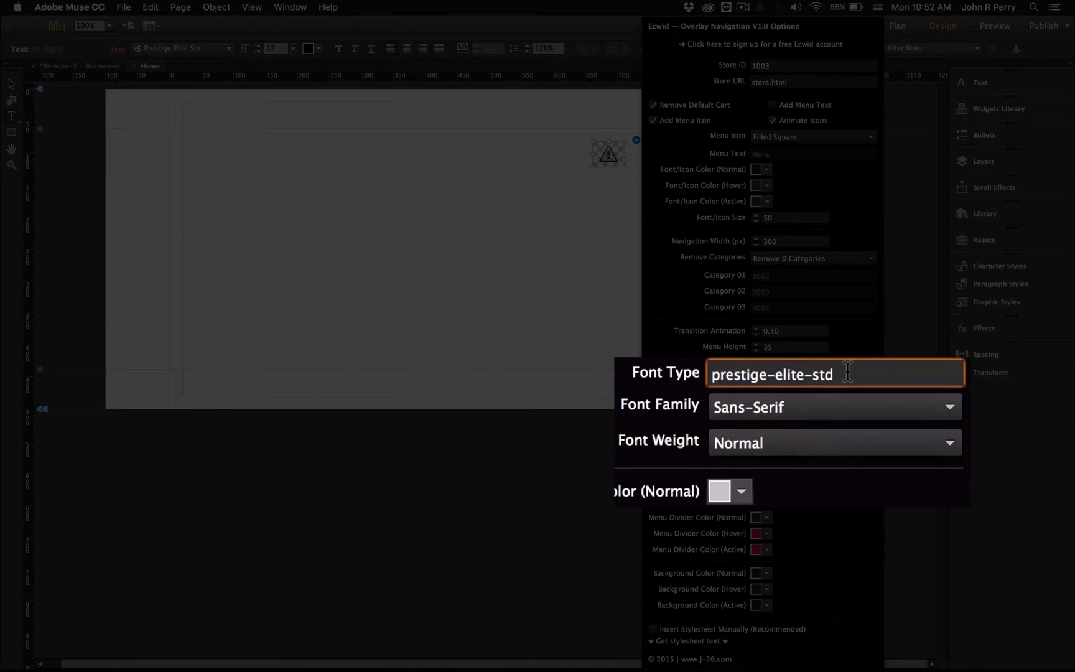
pyautogui.click(879, 405)
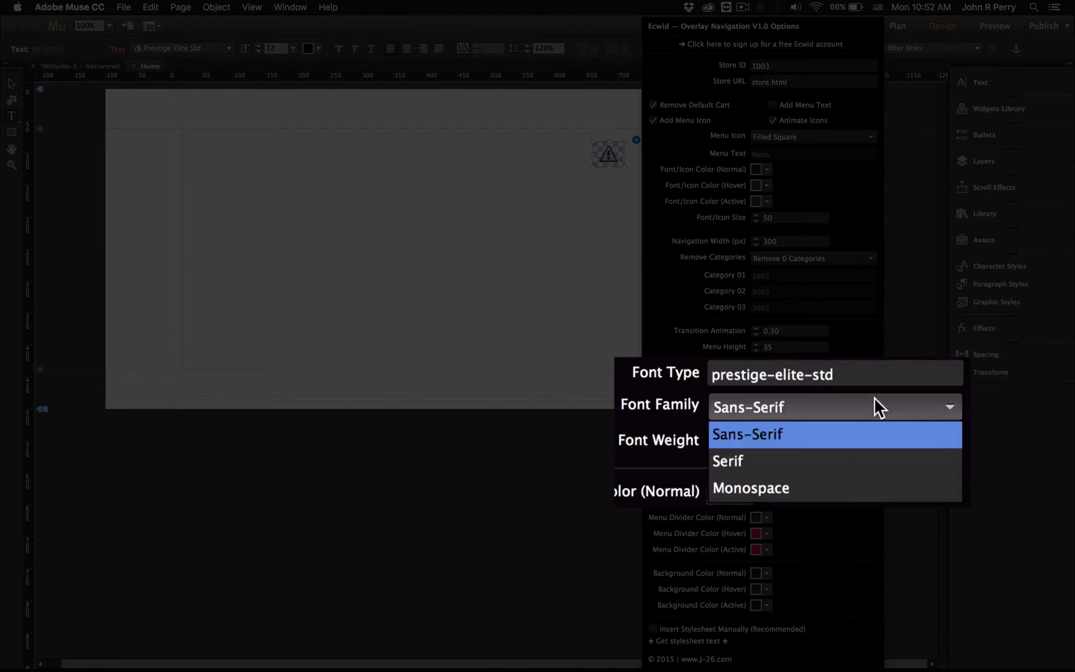
pyautogui.click(782, 496)
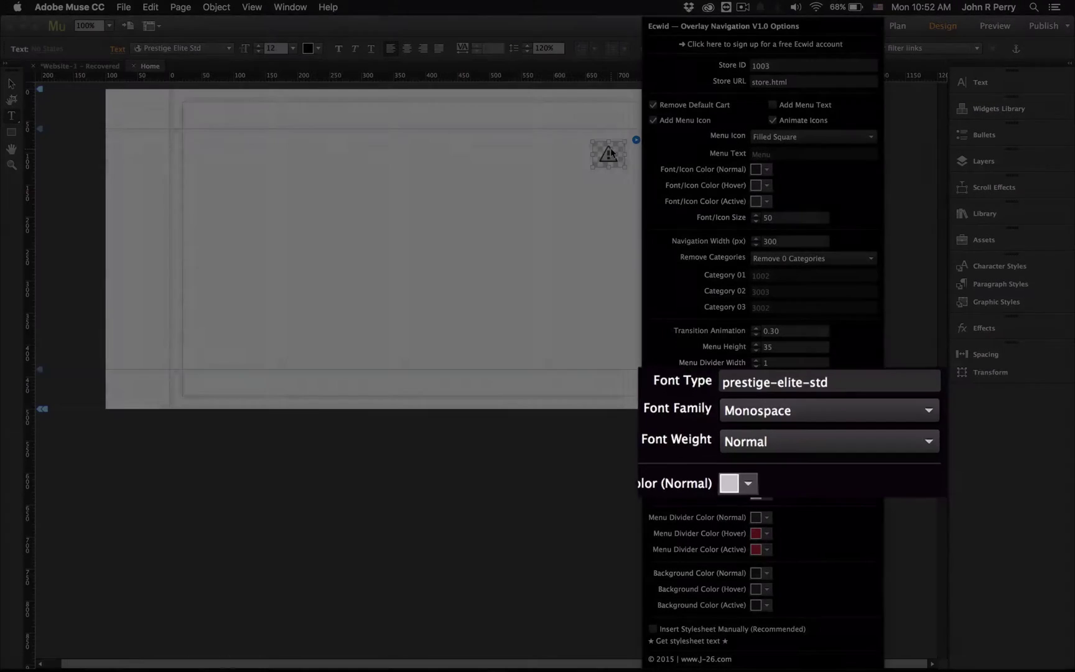
# Close the widget options, check the monospace menu in Chrome, and return to Muse.
pyautogui.click(610, 148)
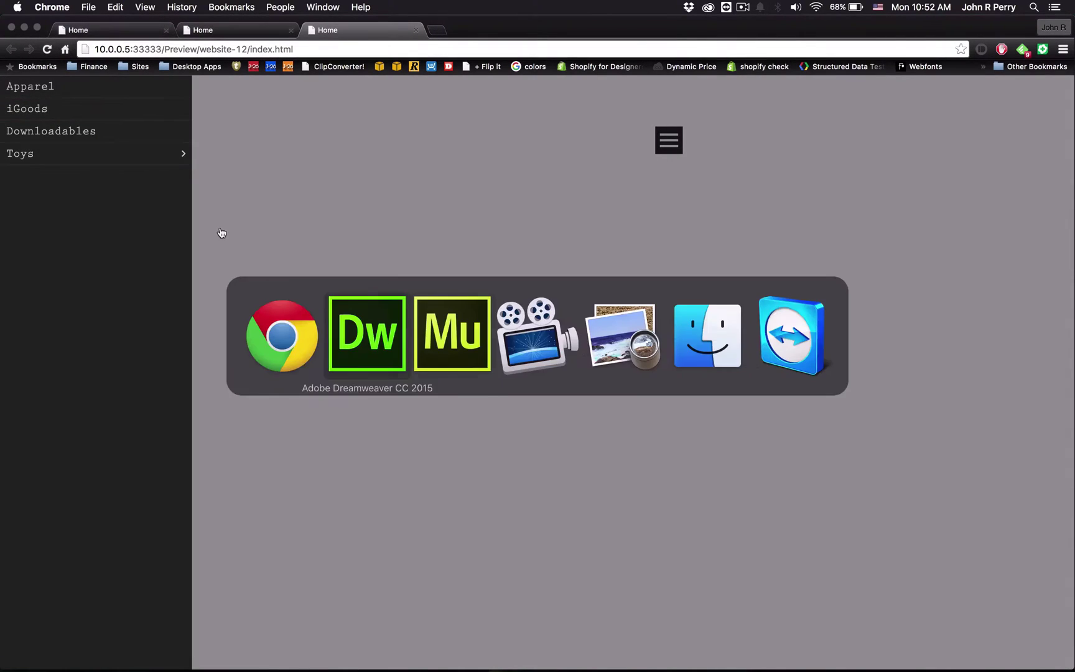
pyautogui.press('super+Tab')
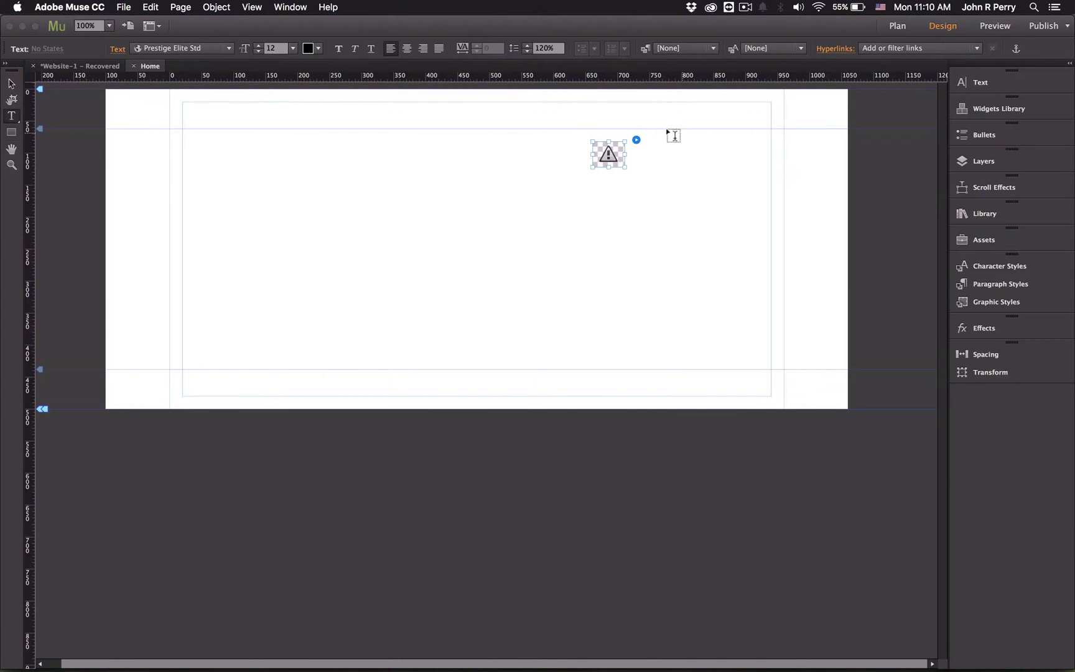
# Inspect the widget's current Font Type value, then close the options.
pyautogui.click(635, 140)
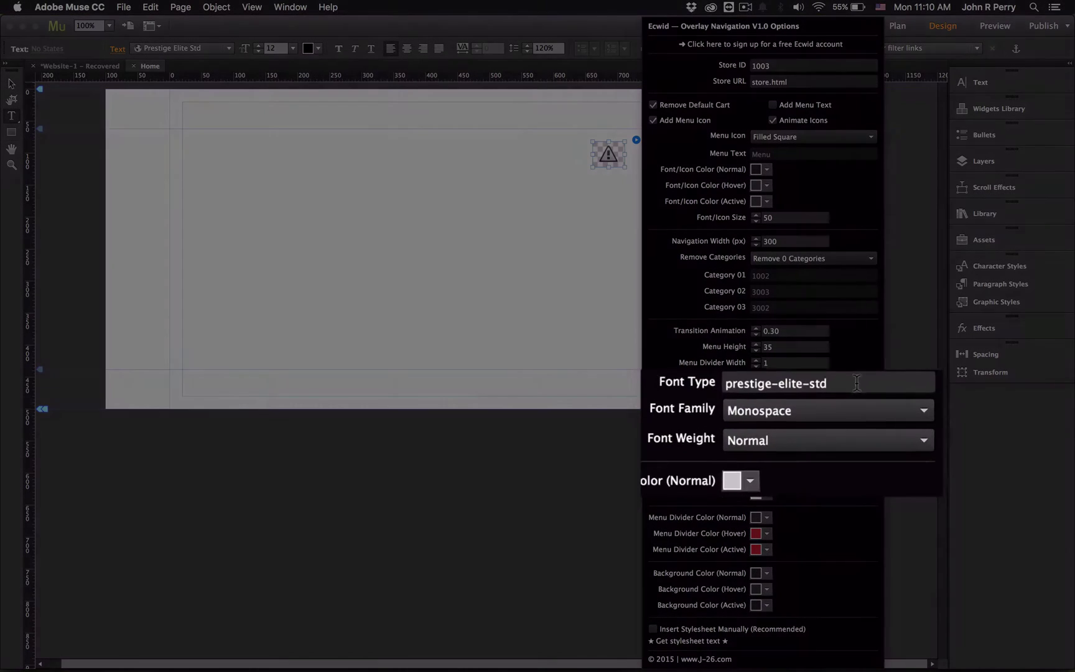
pyautogui.tripleClick(829, 403)
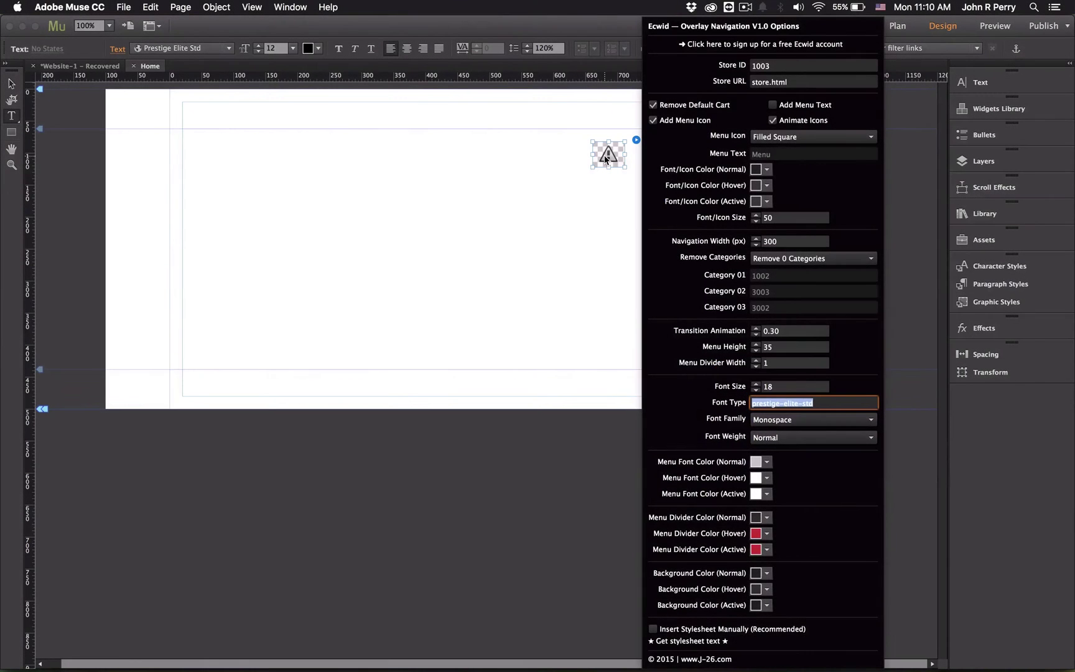
pyautogui.click(604, 154)
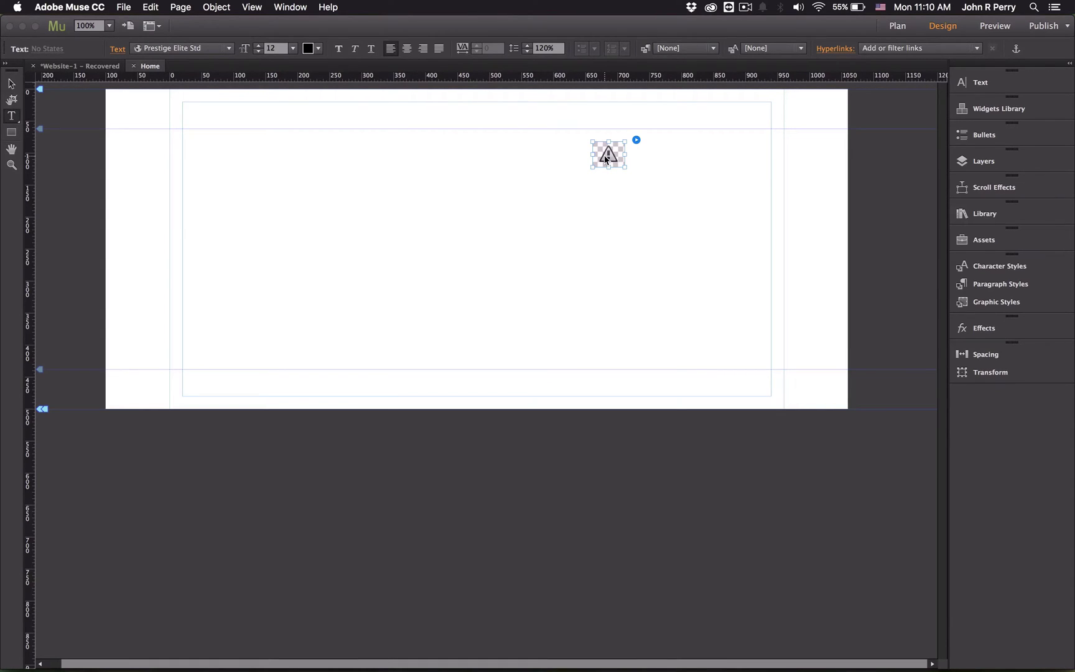
# Change the navigation widget's text font to Open Sans Light.
pyautogui.click(13, 116)
pyautogui.click(181, 48)
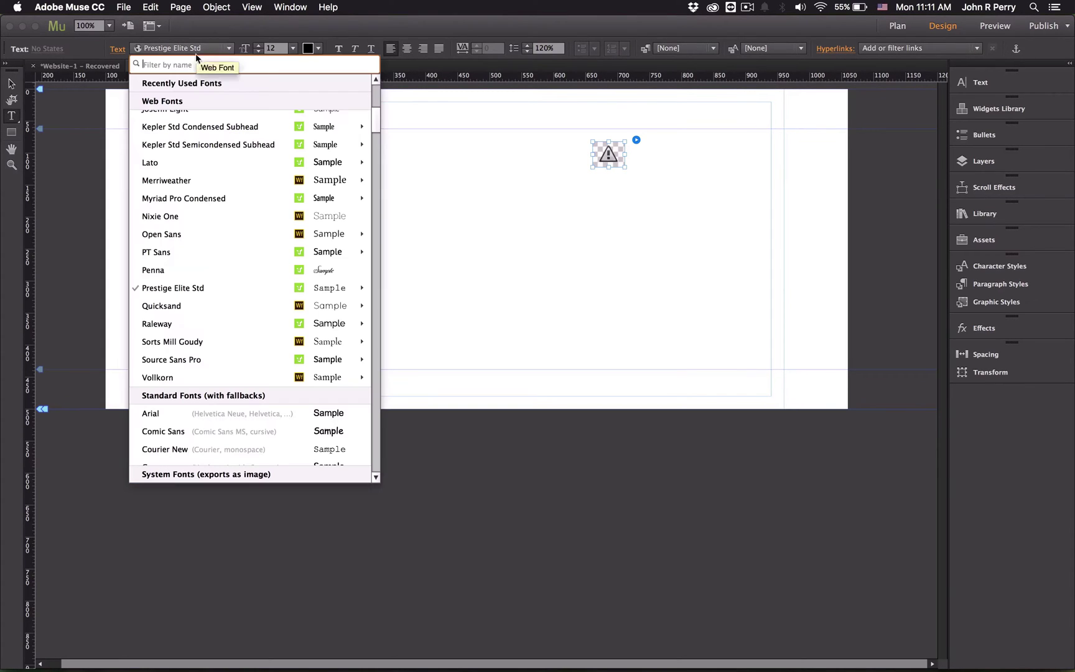
pyautogui.scroll(6, 188, 84)
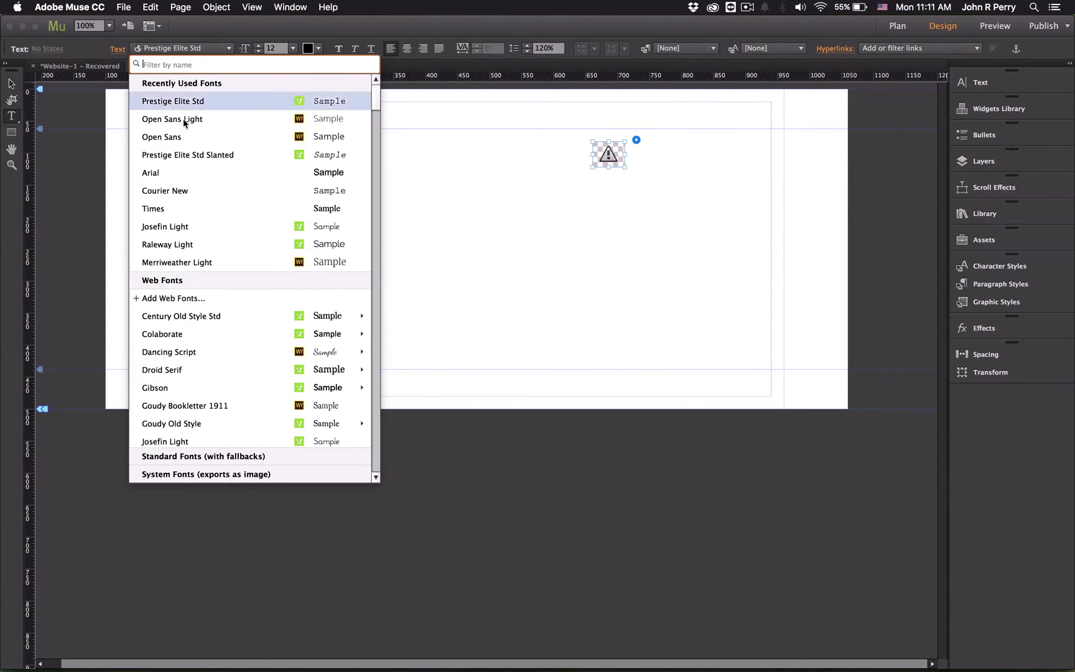
pyautogui.click(199, 120)
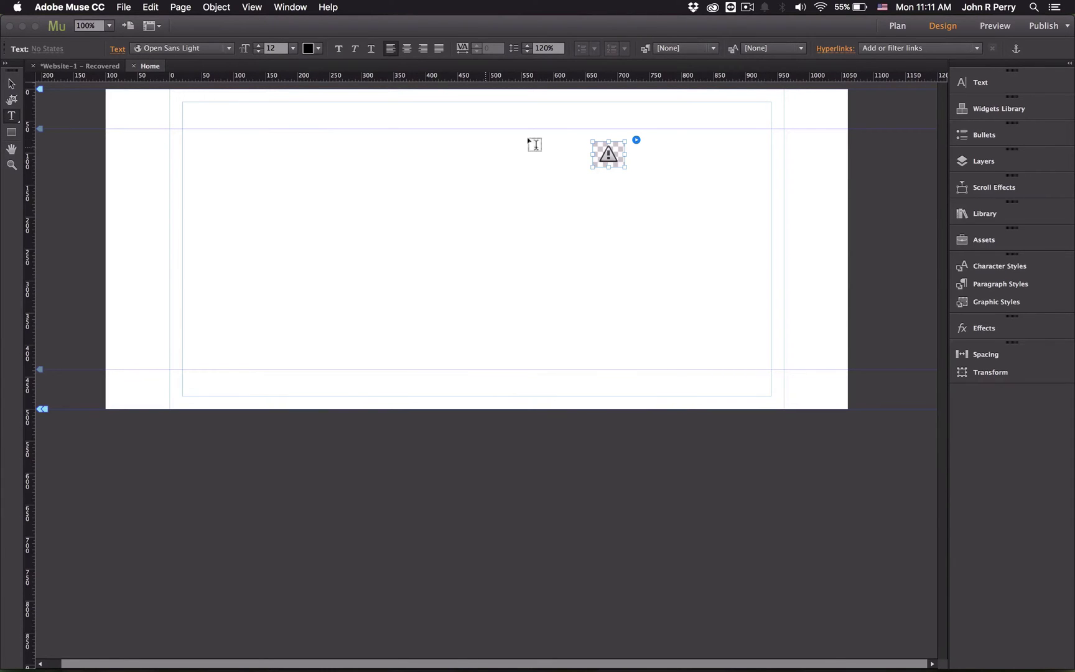
# Enter open-sans as Font Type, choose Sans-Serif family and 300 weight to match Open Sans Light.
pyautogui.click(635, 141)
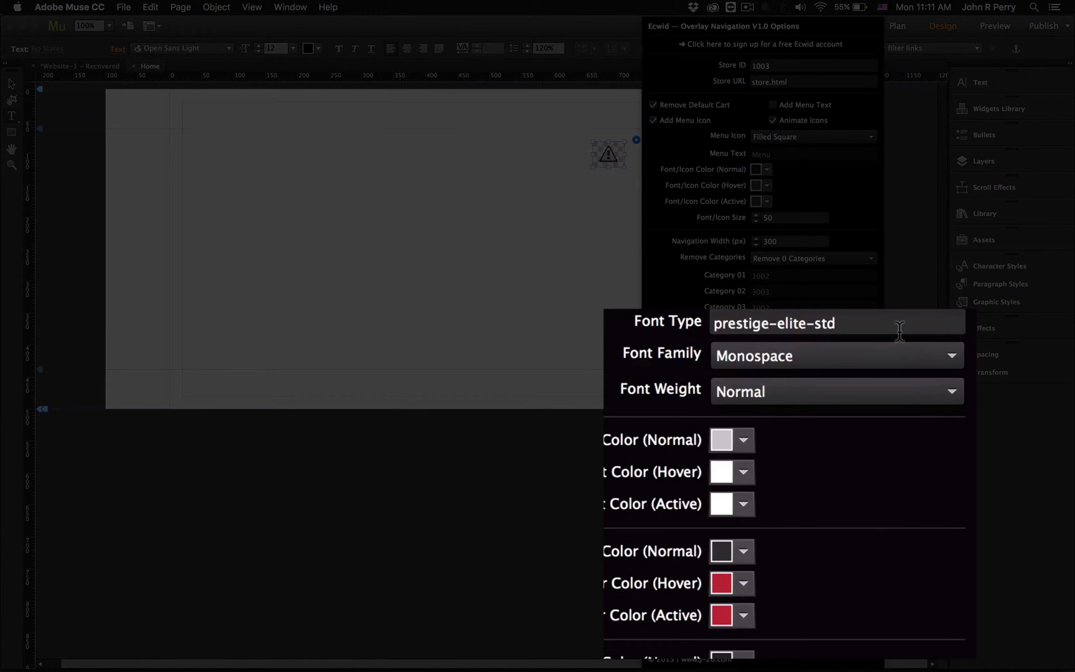
pyautogui.click(899, 330)
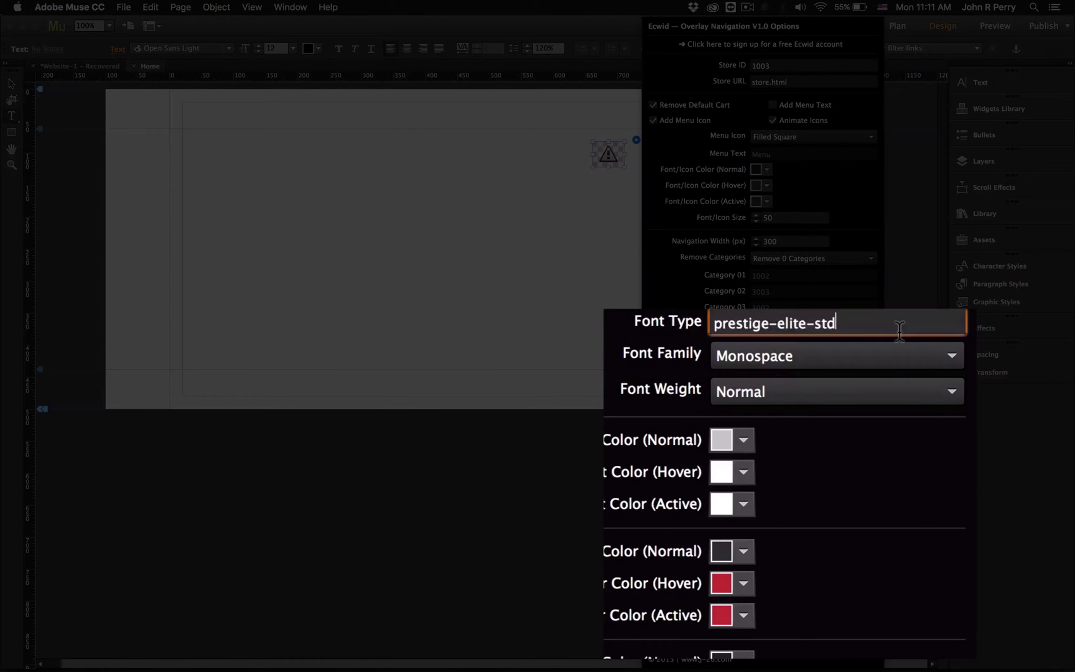
pyautogui.tripleClick(900, 330)
pyautogui.write('open-sans')
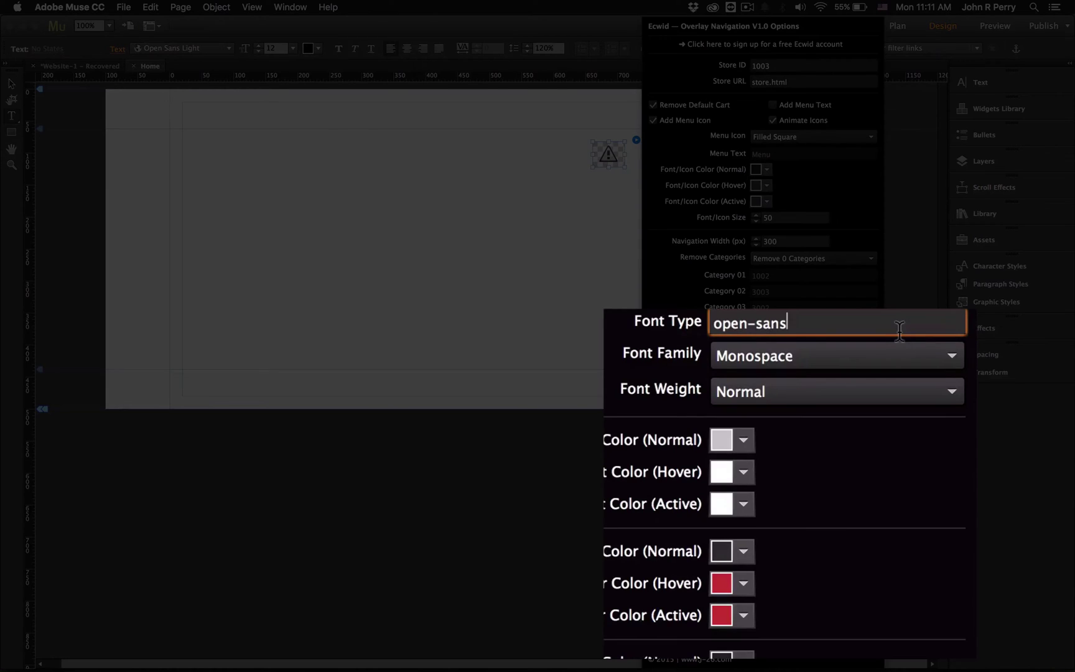
pyautogui.click(890, 360)
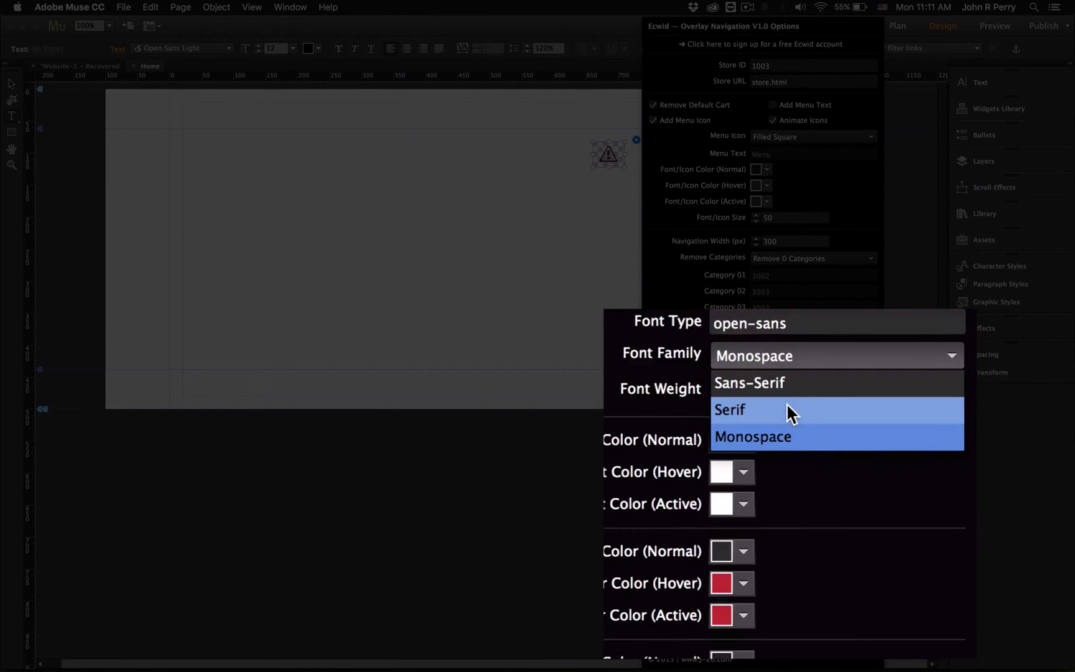
pyautogui.click(828, 381)
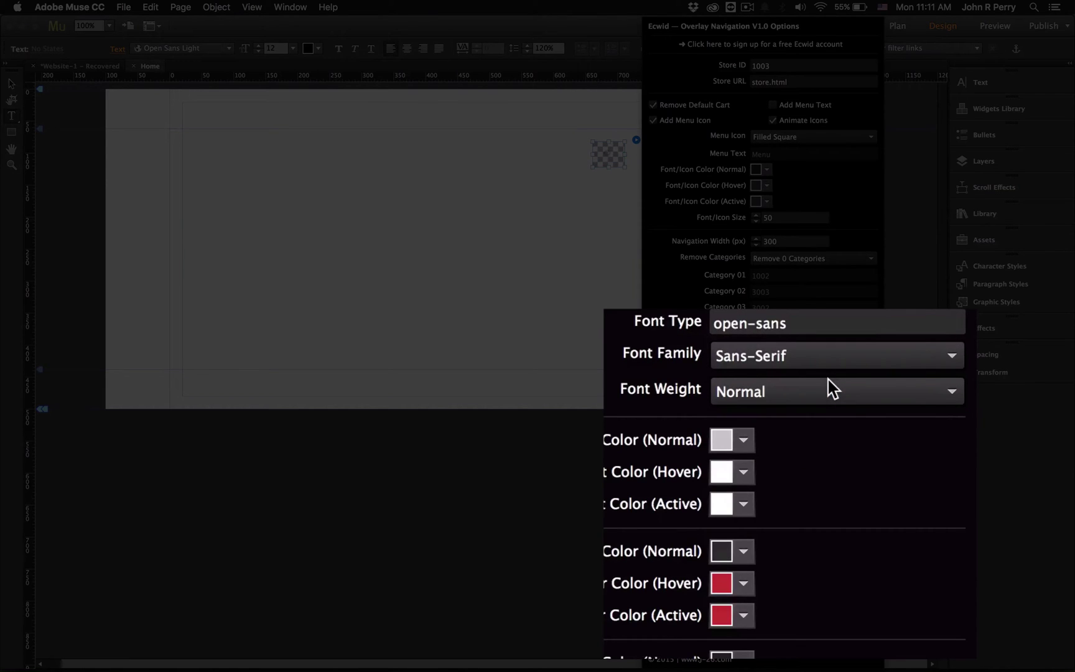
pyautogui.click(905, 399)
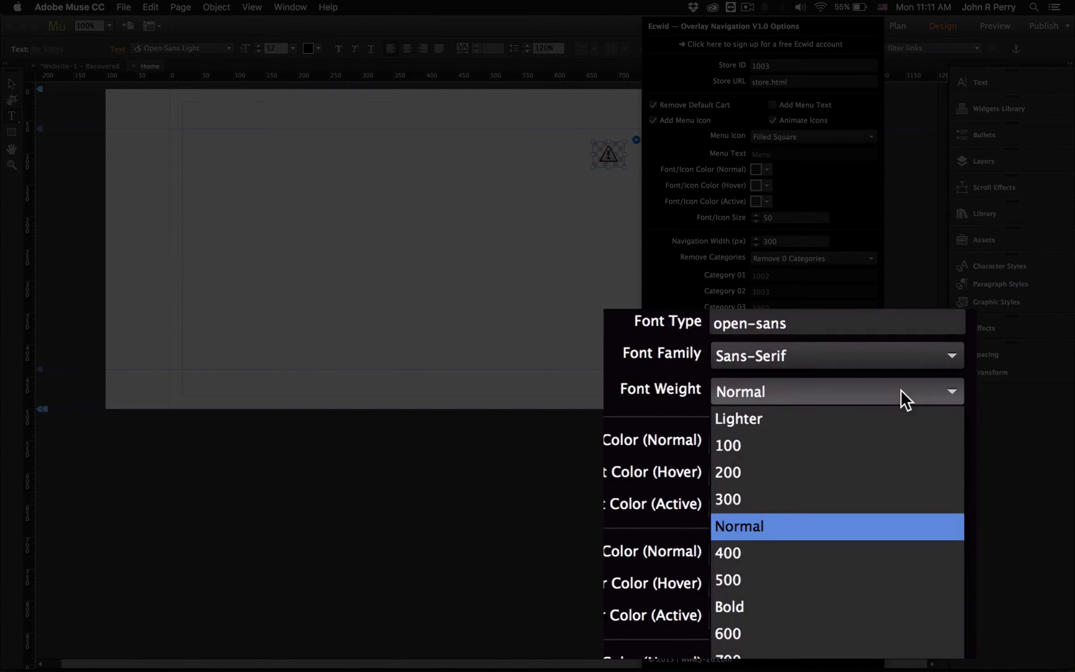
pyautogui.click(810, 501)
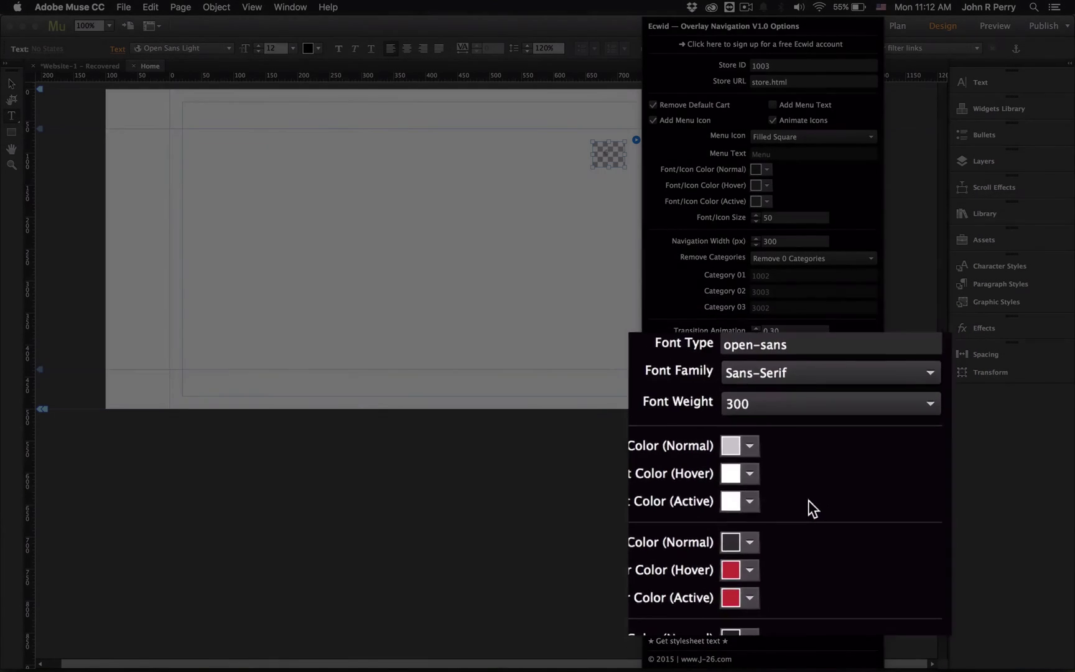
# Close the widget options and preview the Home page in the browser.
pyautogui.click(610, 158)
pyautogui.press('super+shift+e')
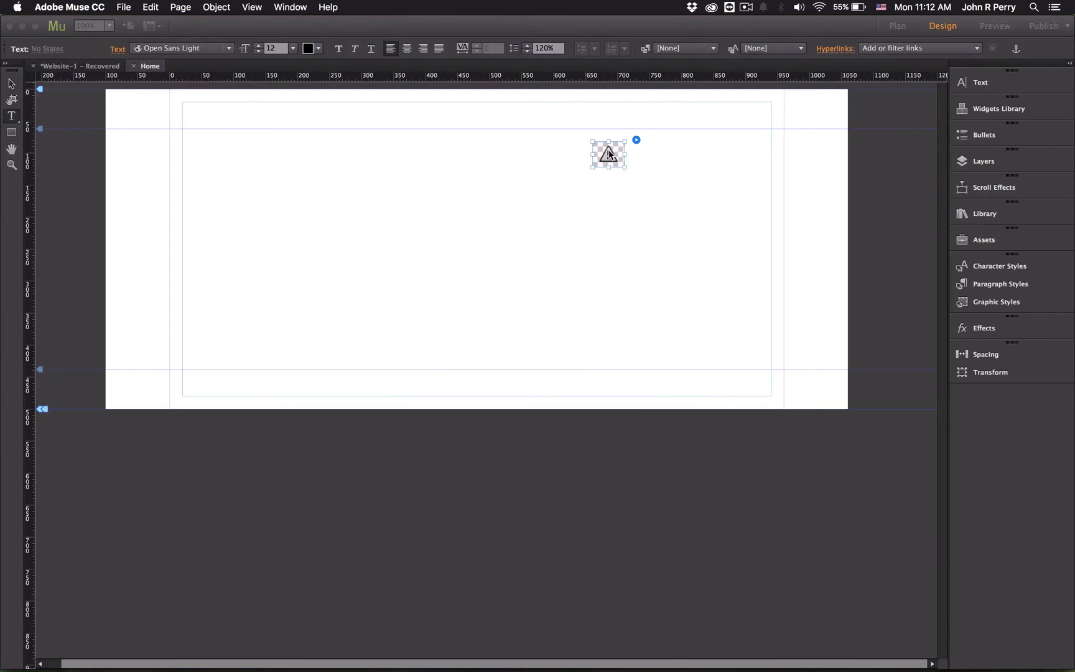